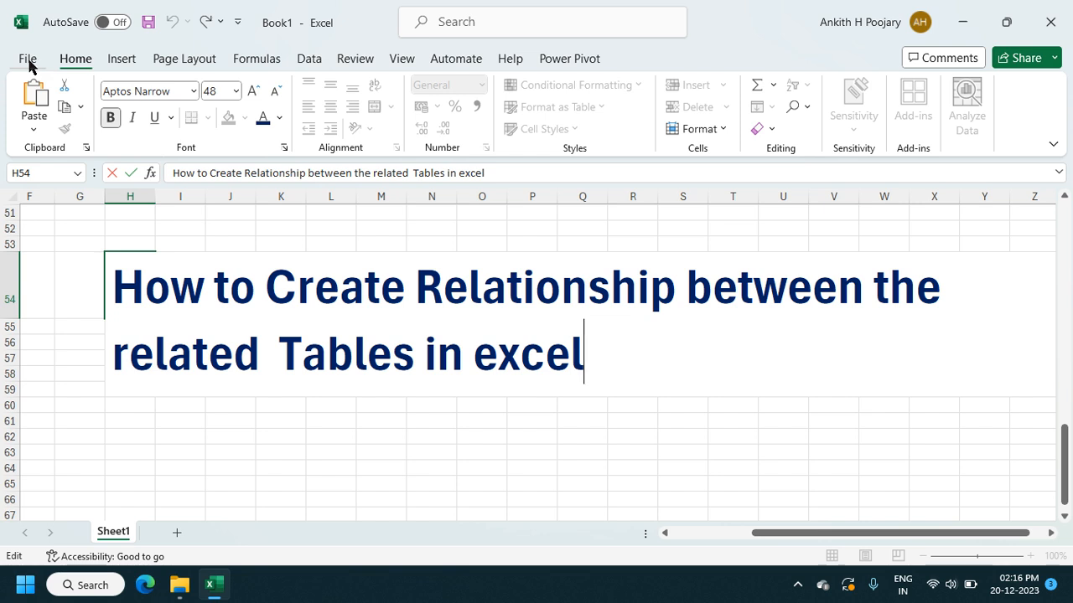
Open the workbook Global_Superstore_Updated (2) from the Downloads folder on this PC.
click(28, 60)
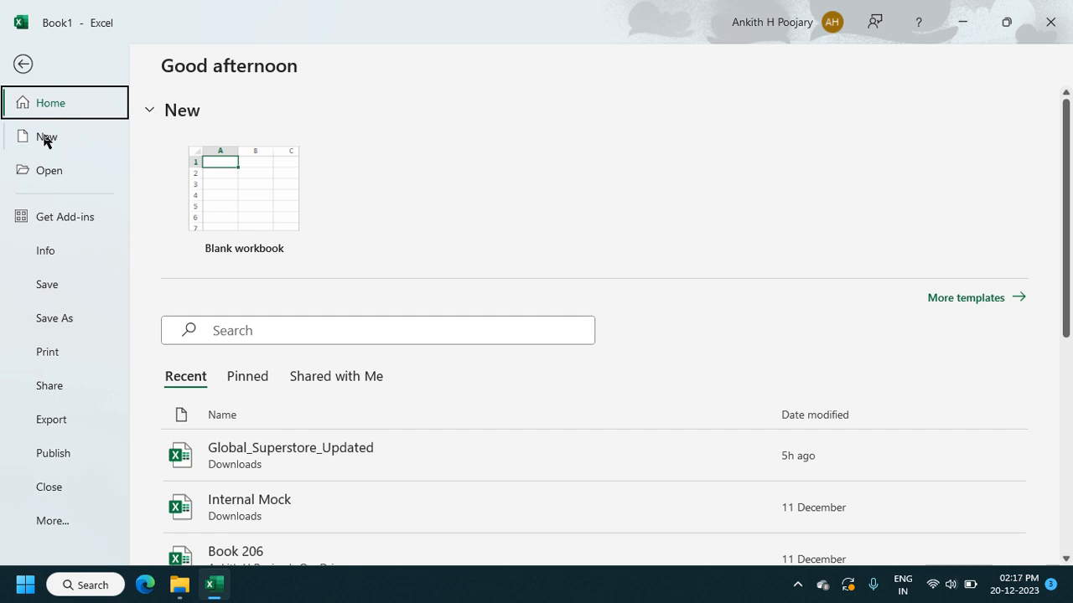
click(48, 174)
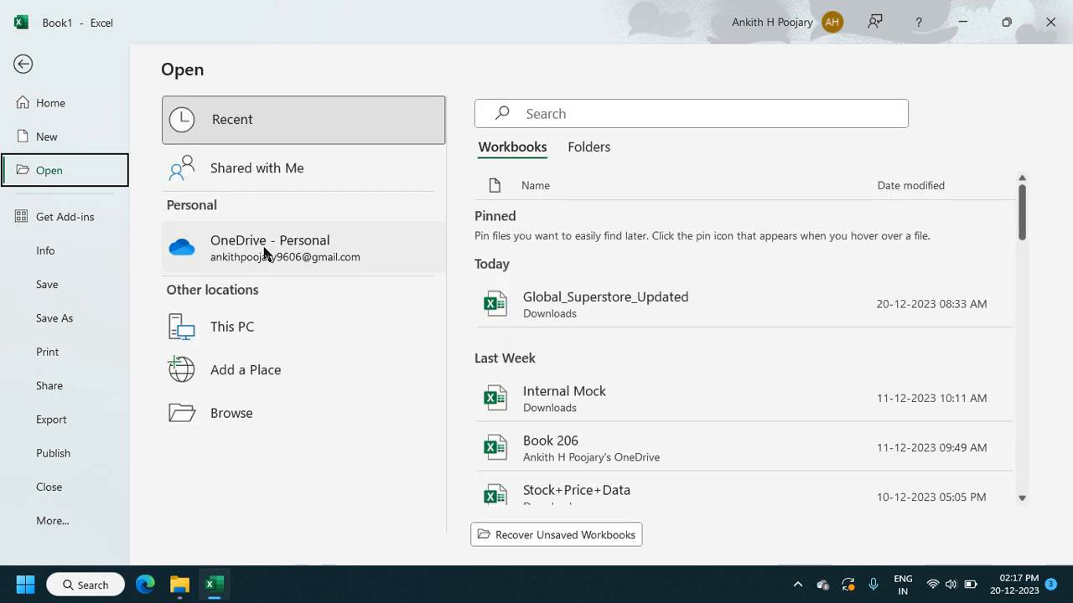
click(247, 330)
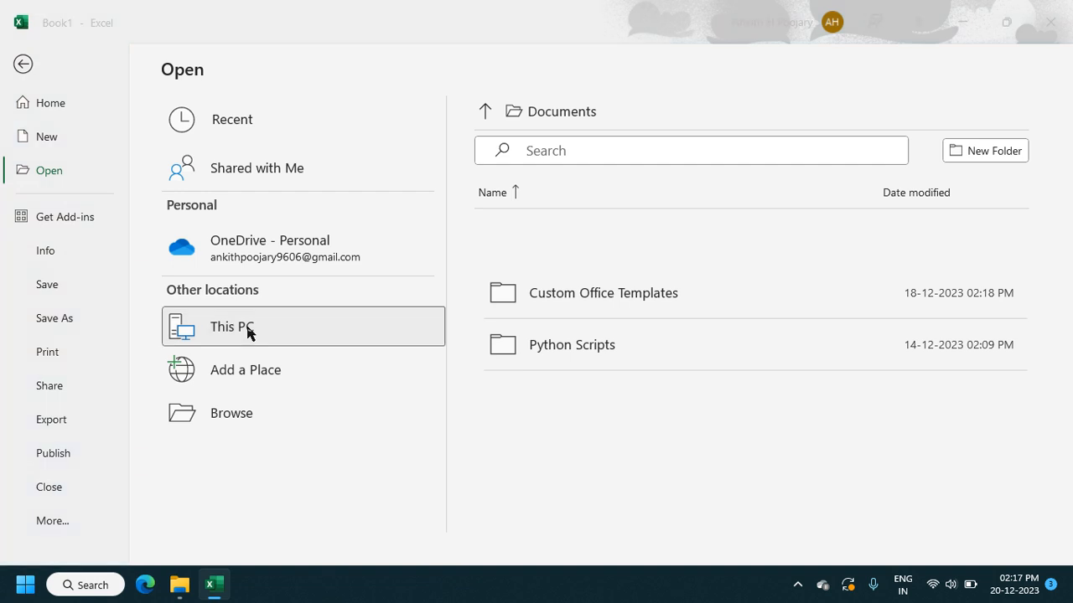
click(248, 331)
click(91, 160)
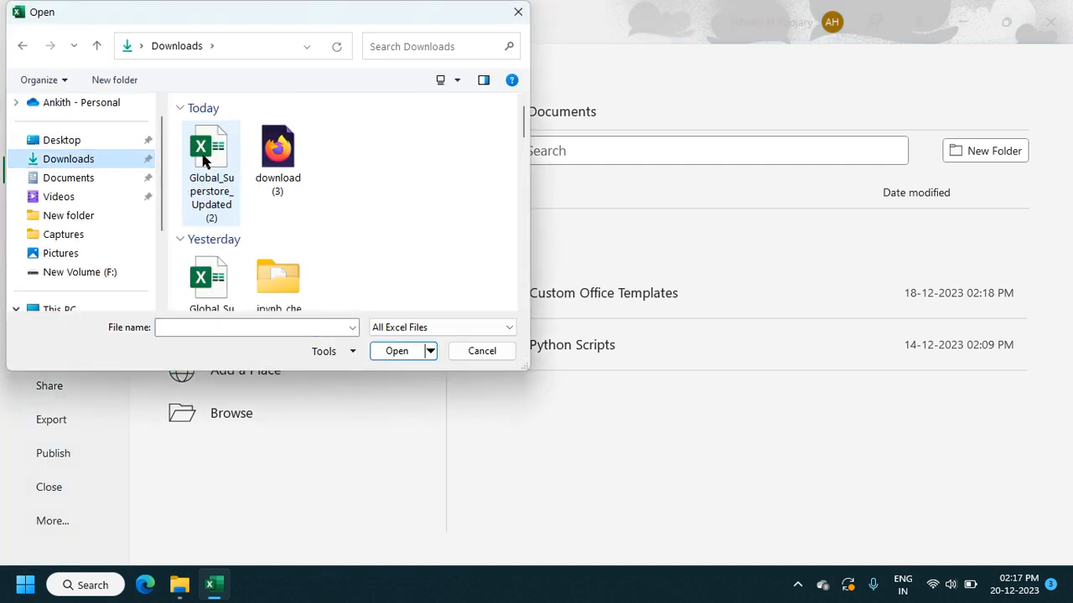
click(206, 159)
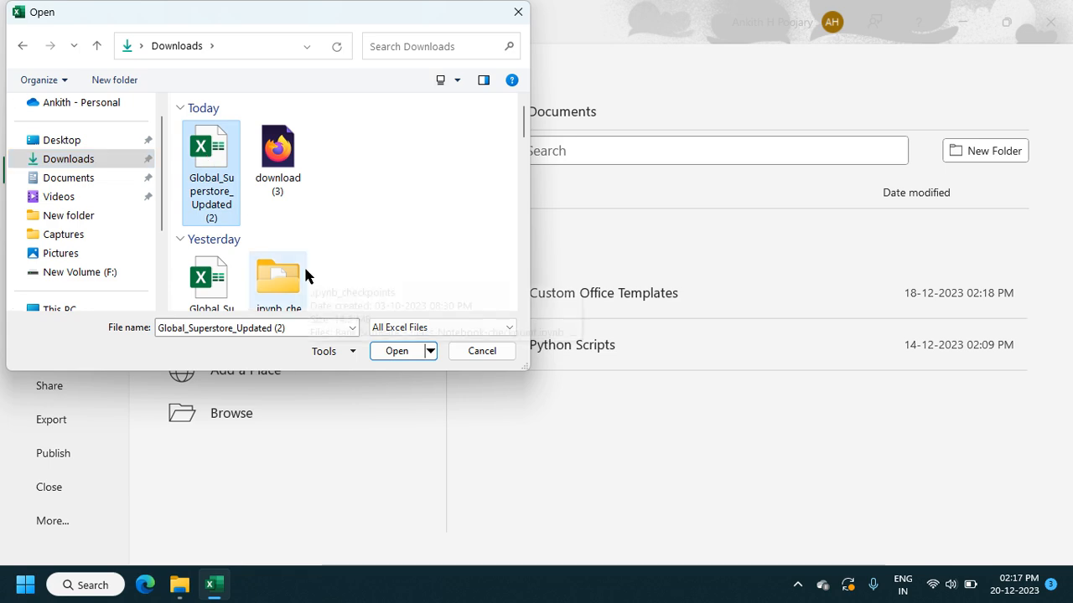
click(395, 351)
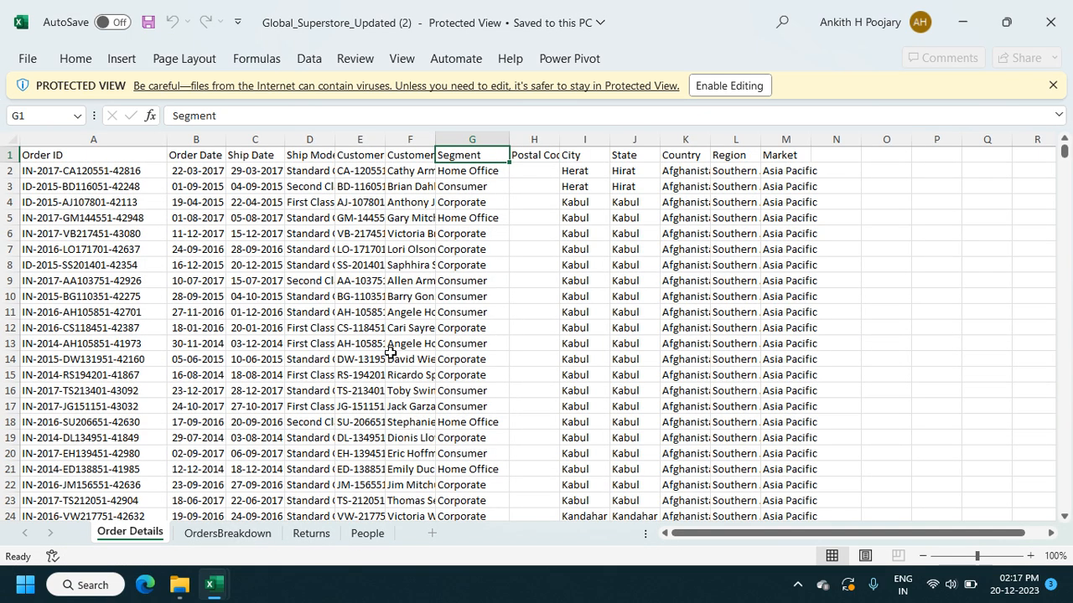
Examine the columns of the Order Details, OrdersBreakdown, Returns and People sheets, widening the Shipping Cost column to fit its header.
scroll(390, 353, down, 2)
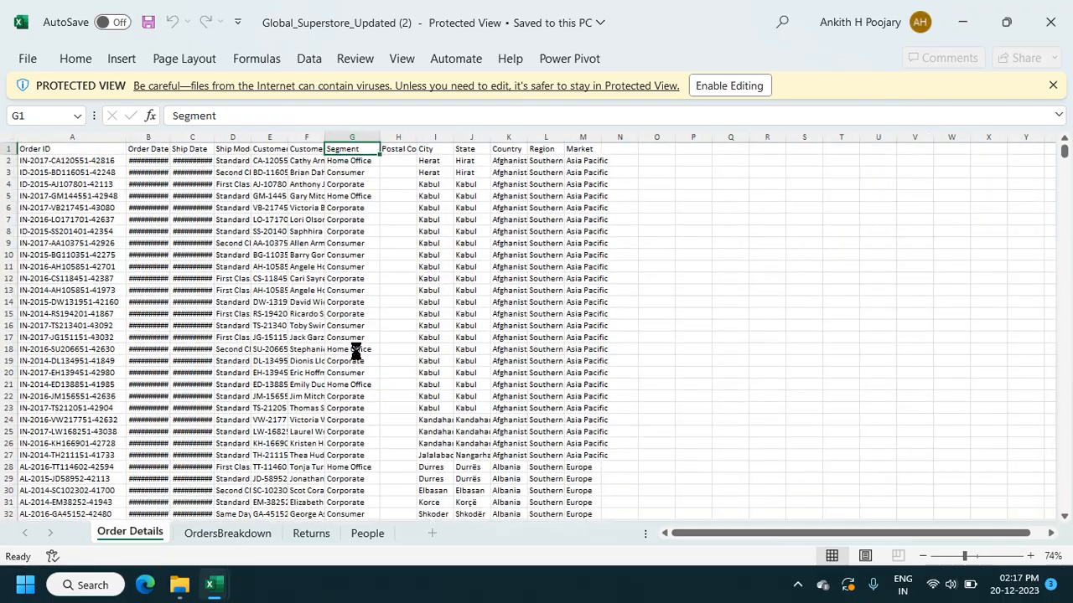
scroll(258, 306, up, 2)
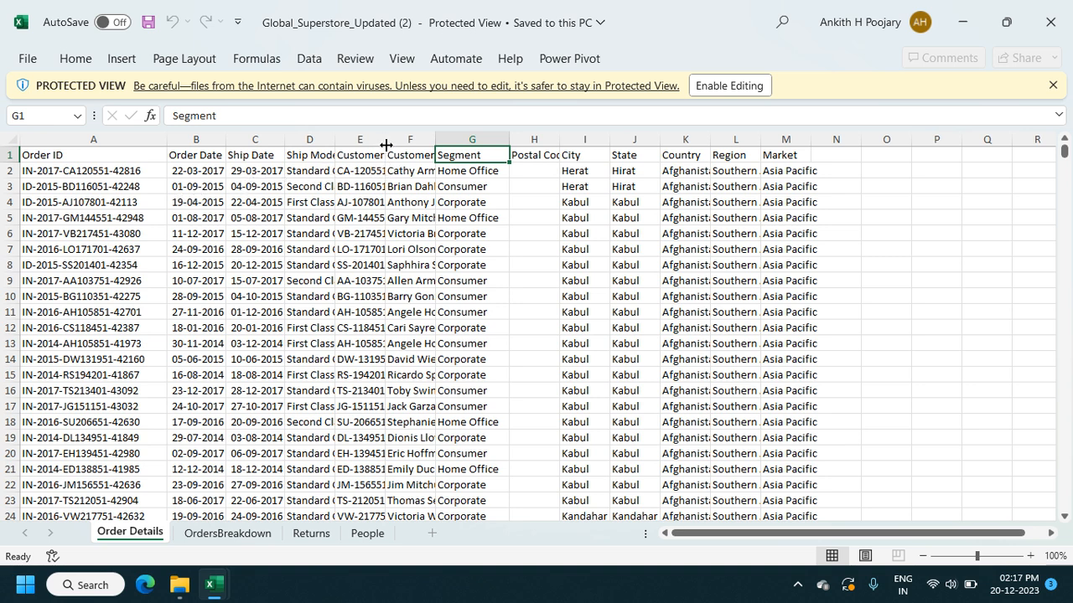
click(232, 533)
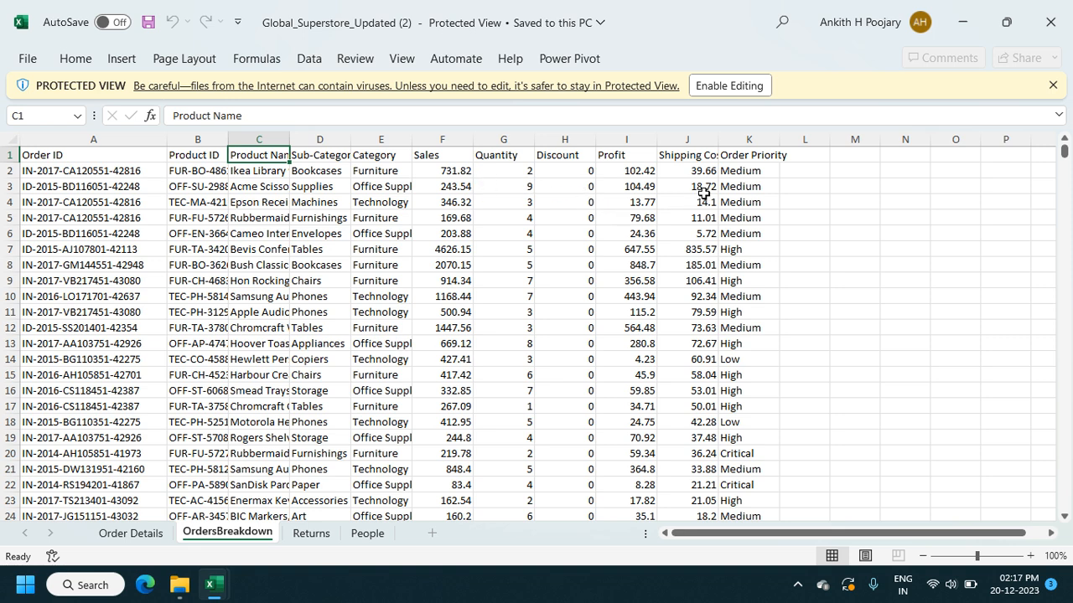
drag(718, 137, 735, 135)
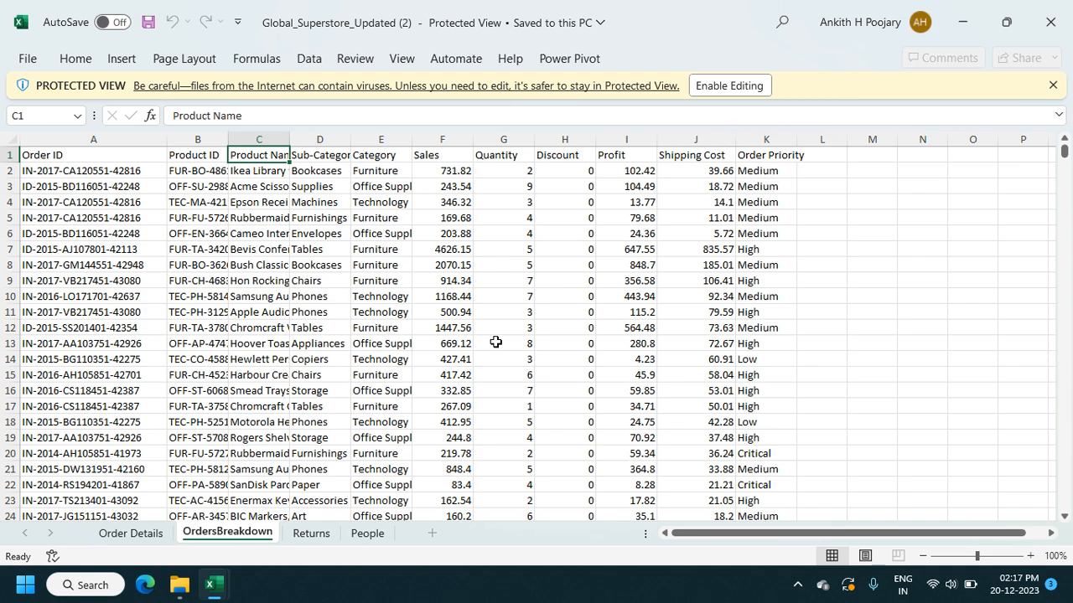
click(311, 534)
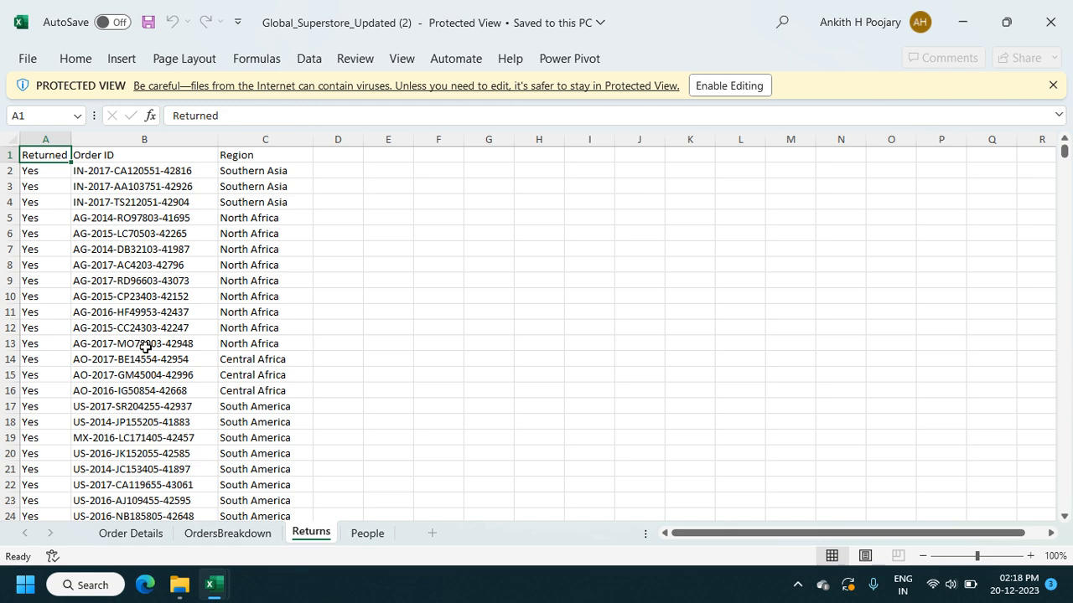
click(359, 536)
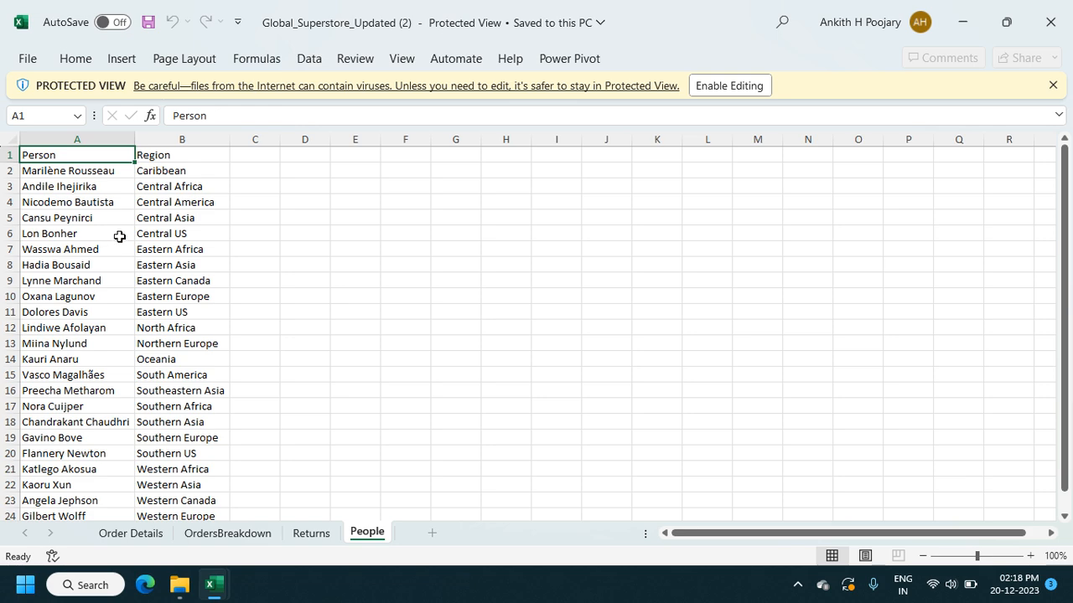
Compare the Order Details, OrdersBreakdown and Returns sheets to find the columns they have in common.
click(147, 536)
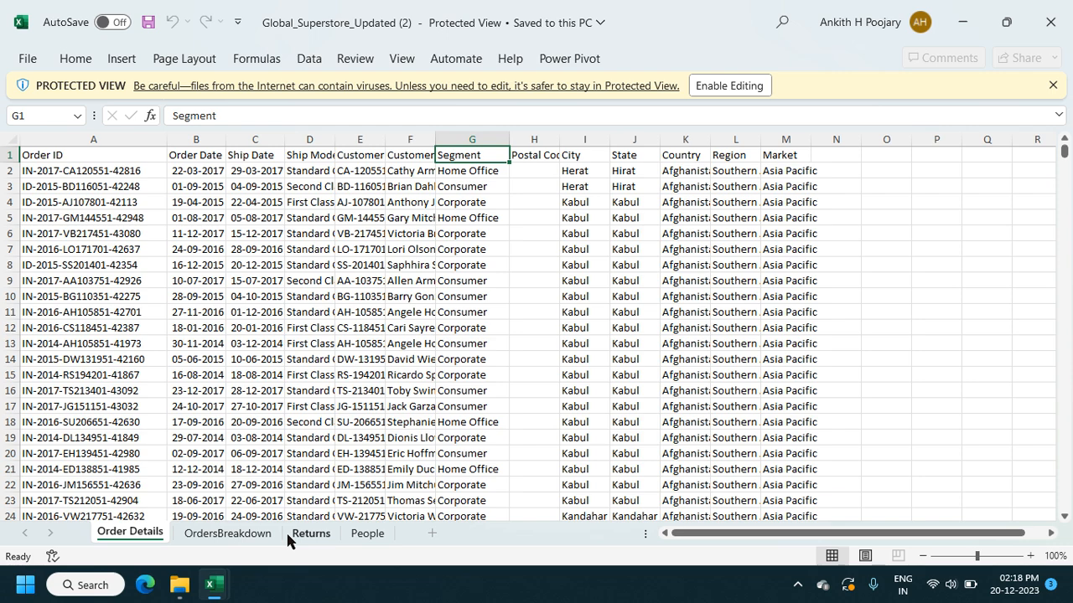
click(220, 535)
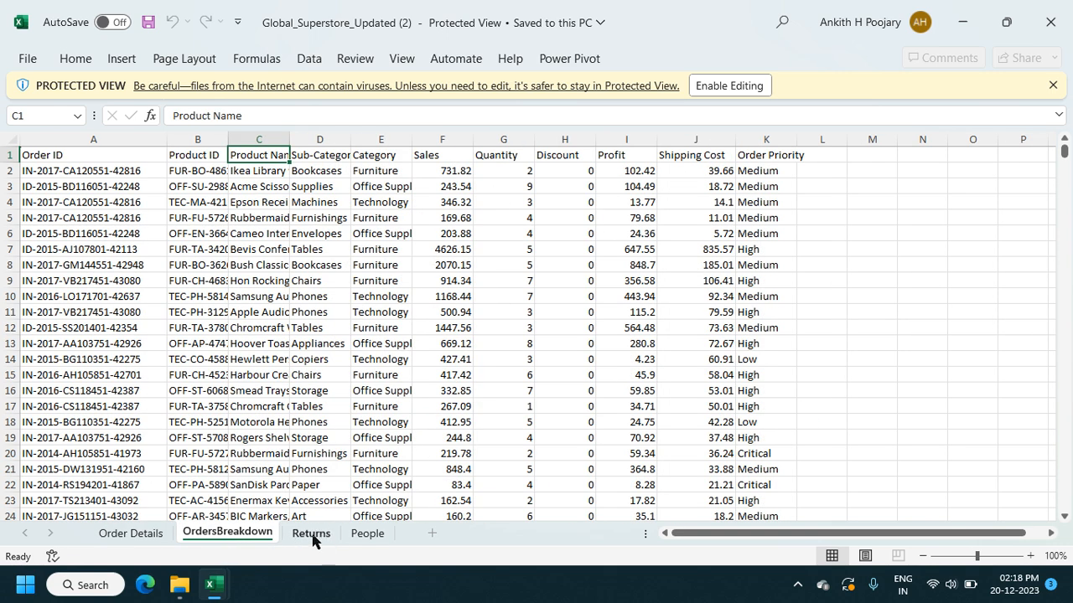
click(311, 534)
click(240, 537)
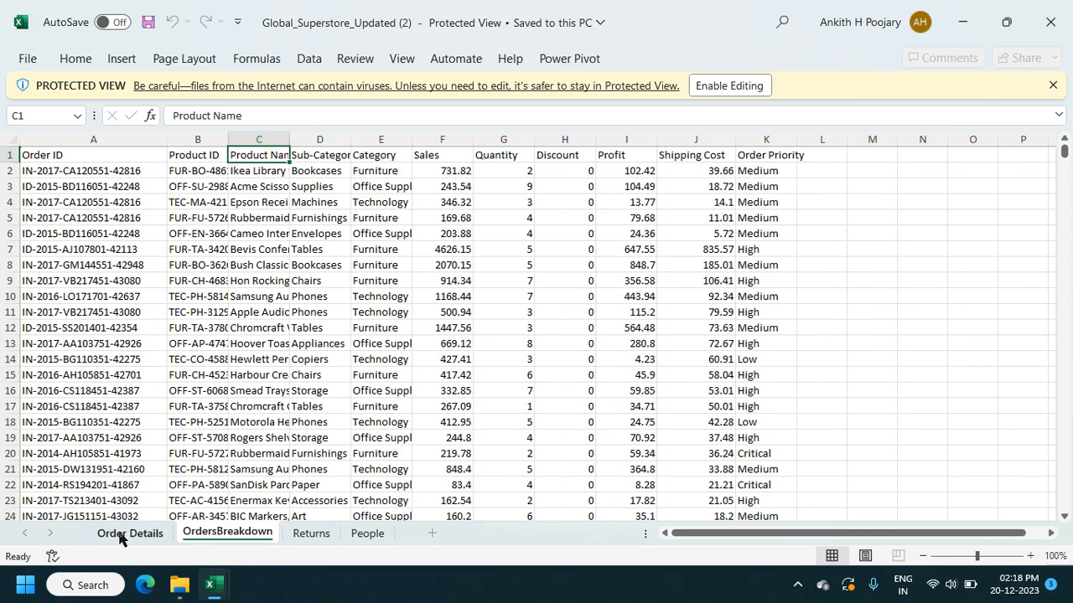
click(121, 538)
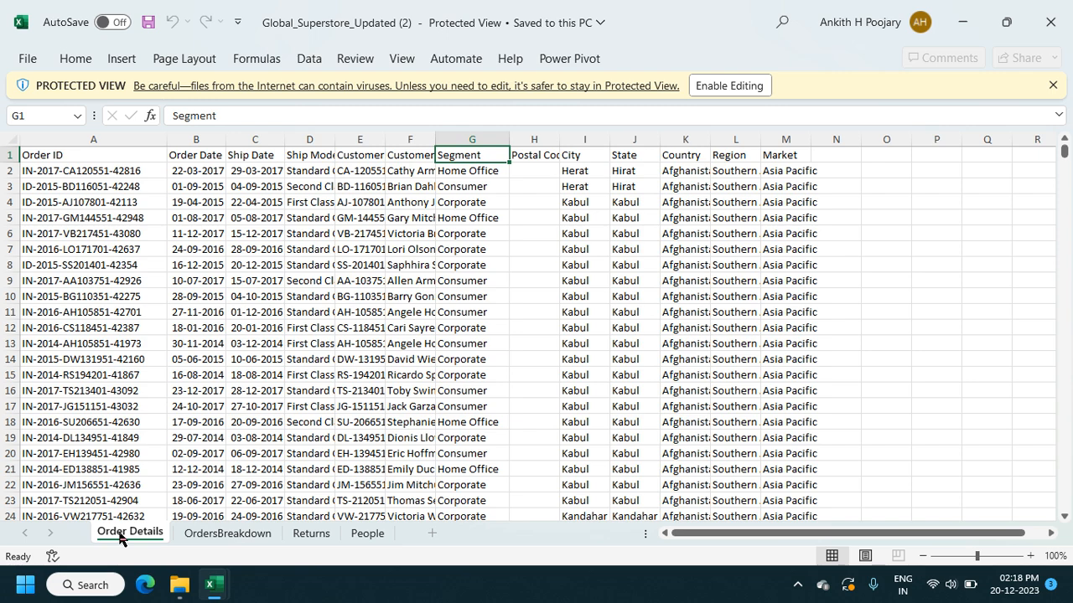
click(199, 538)
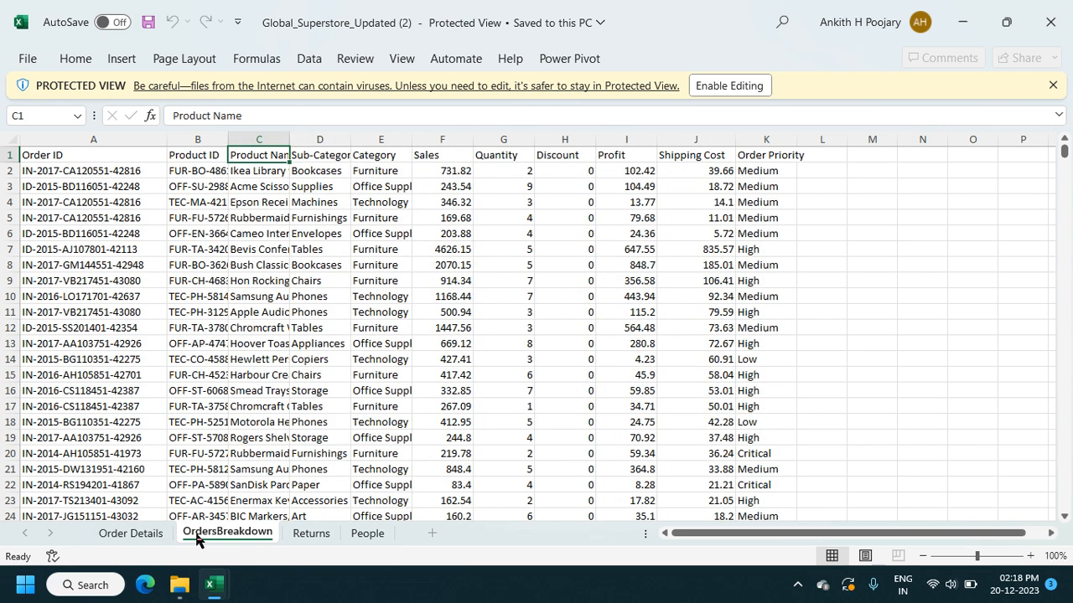
click(153, 538)
click(217, 538)
click(143, 534)
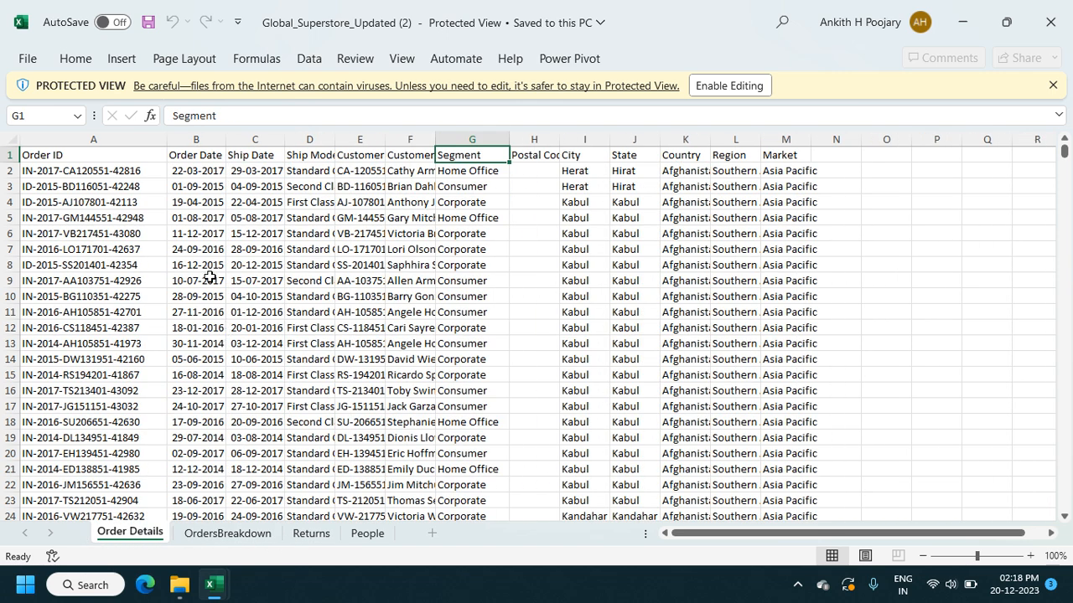
Enable editing of the protected workbook and review the OrdersBreakdown and Returns sheets before returning to Order Details.
click(728, 88)
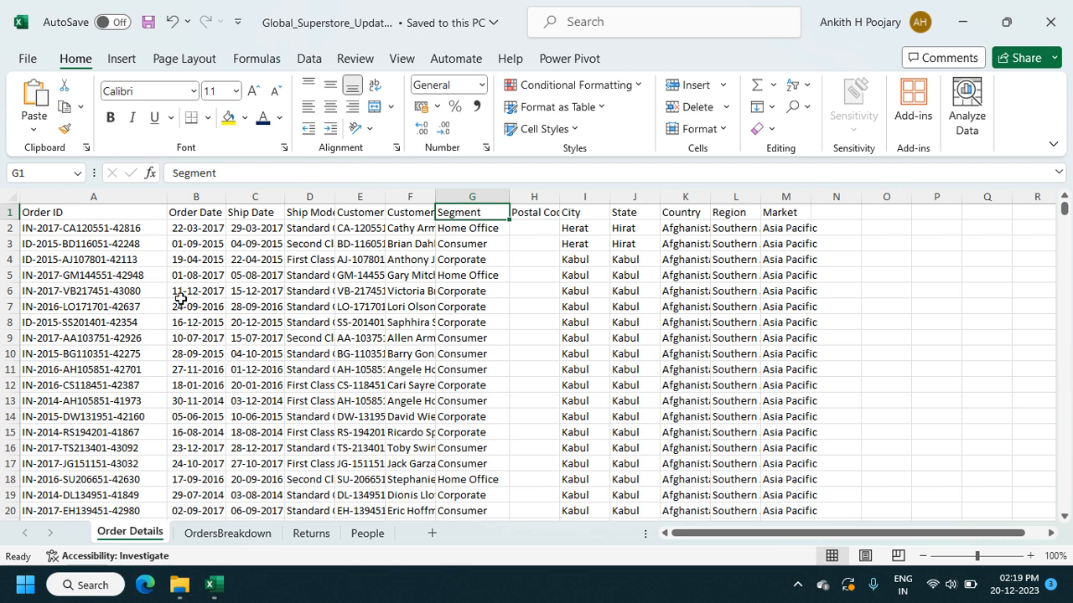
click(211, 535)
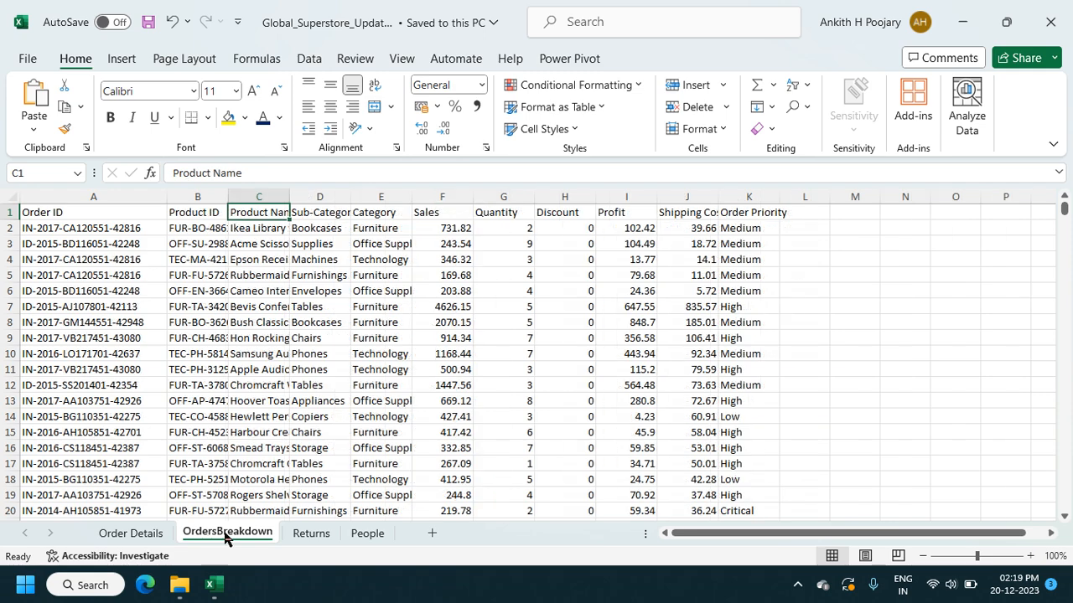
click(321, 540)
click(146, 536)
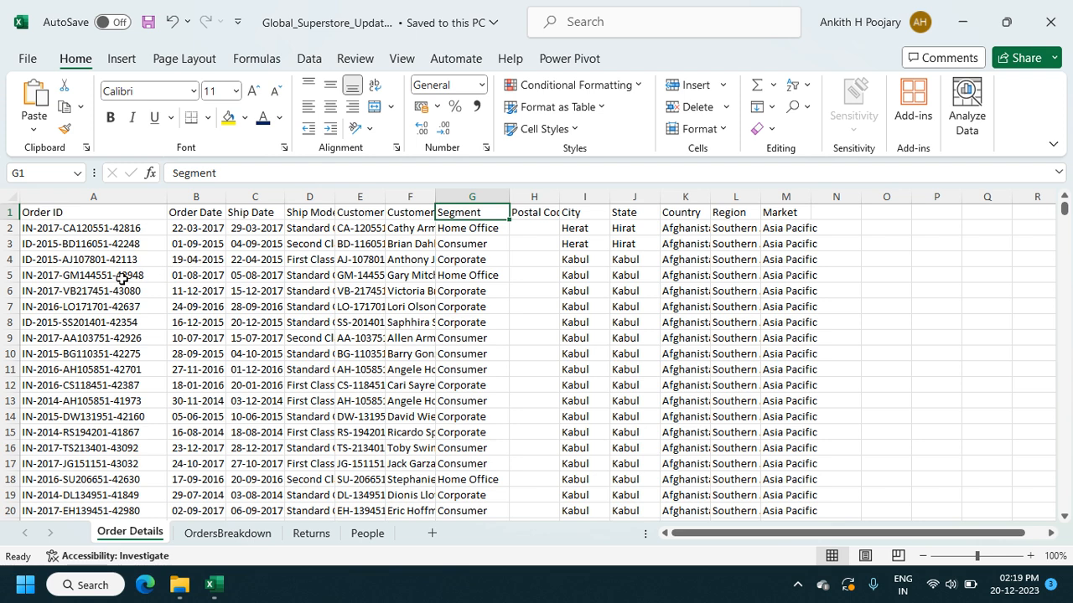
Convert the whole data range on the Order Details sheet into a table with headers.
click(195, 290)
click(193, 274)
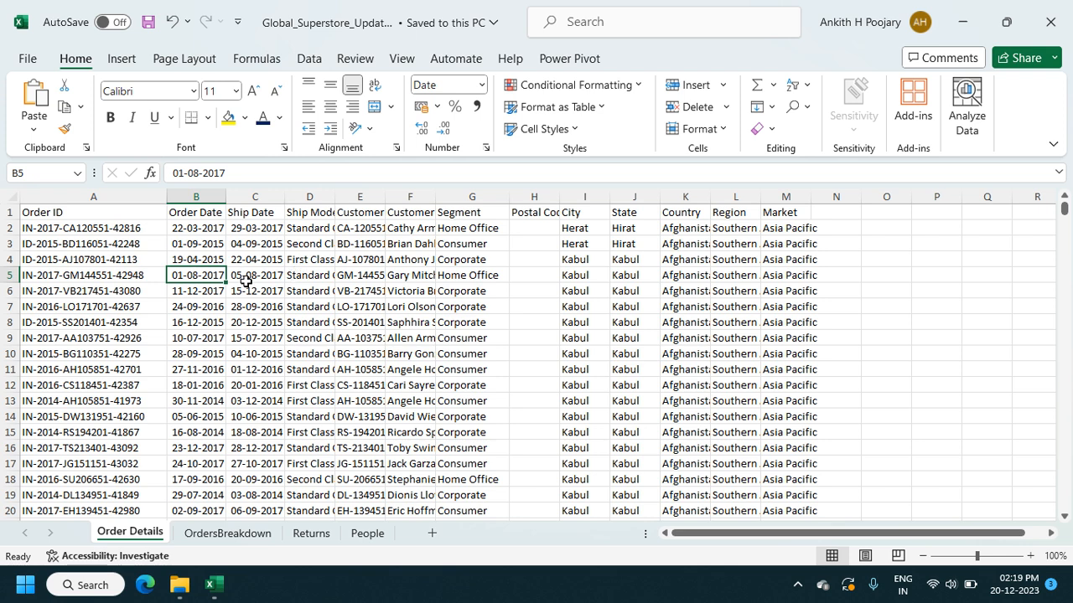
key(ctrl+a)
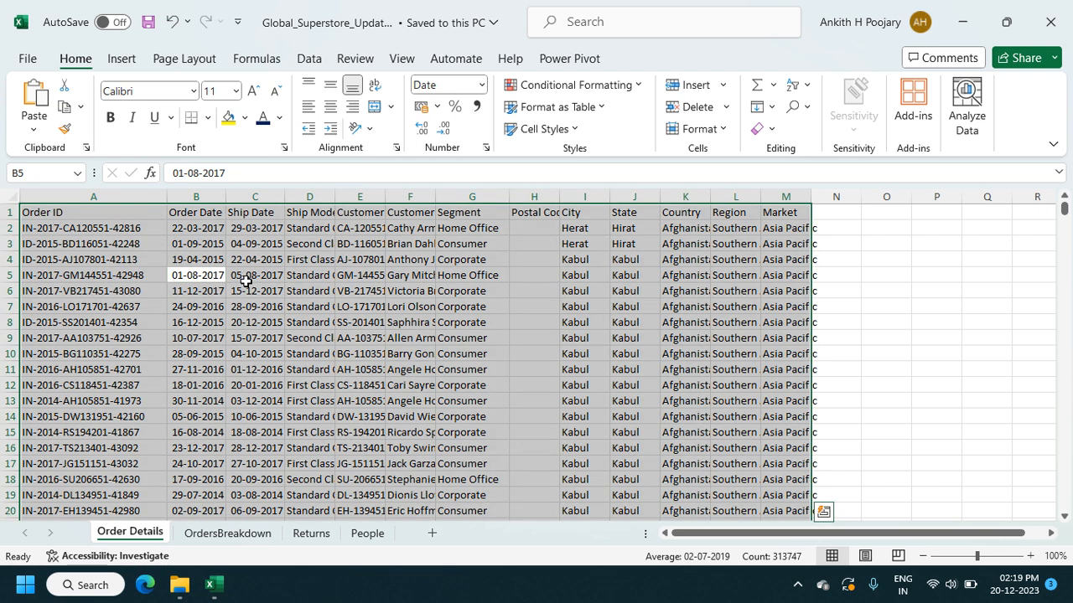
key(ctrl+t)
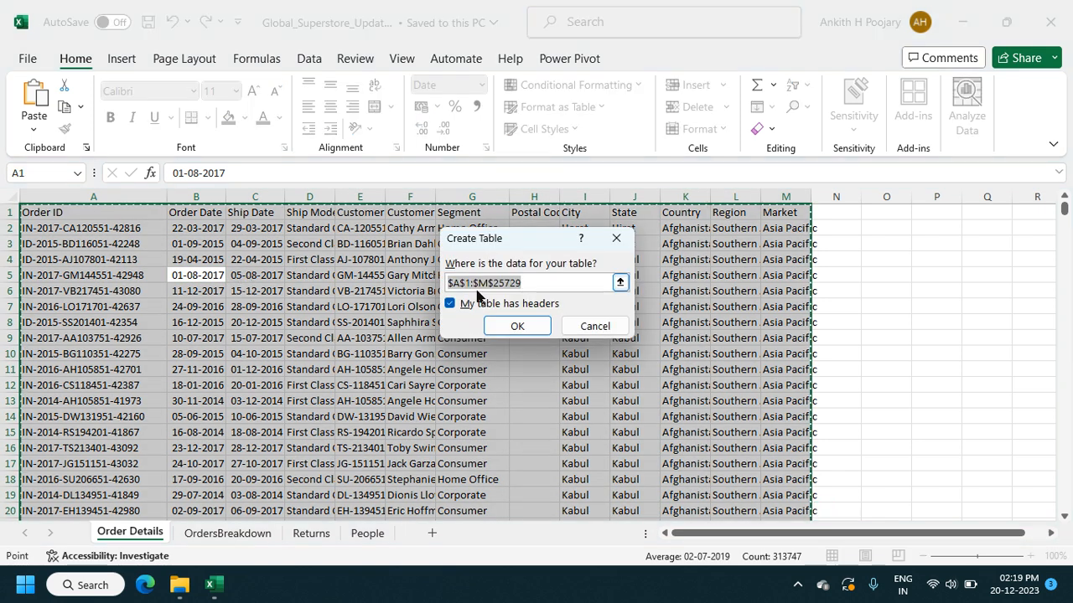
click(507, 329)
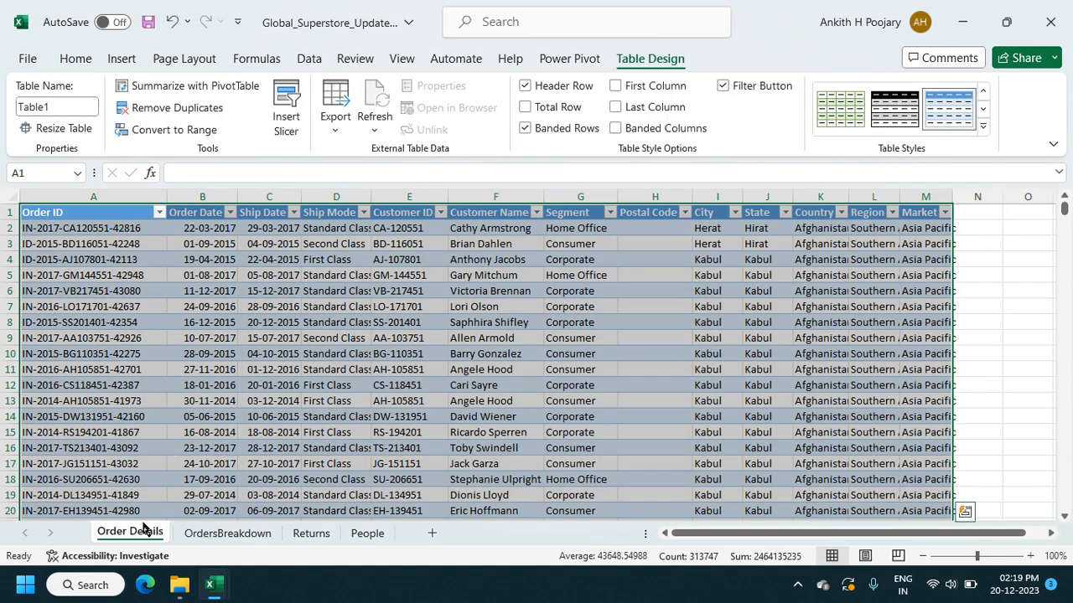
click(231, 455)
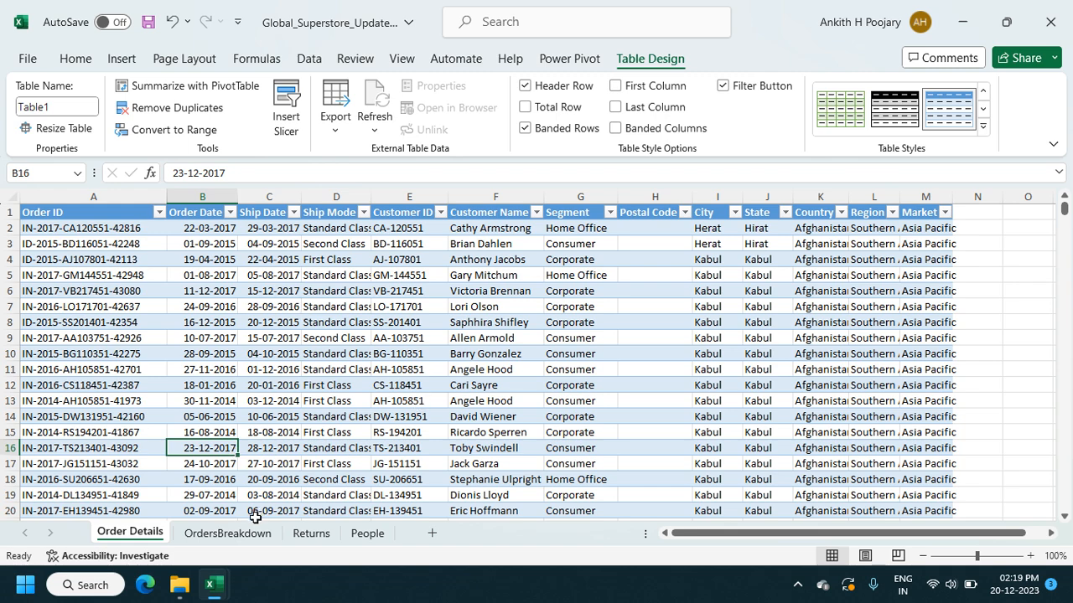
Convert the whole data range on the OrdersBreakdown sheet into a table with headers.
click(235, 534)
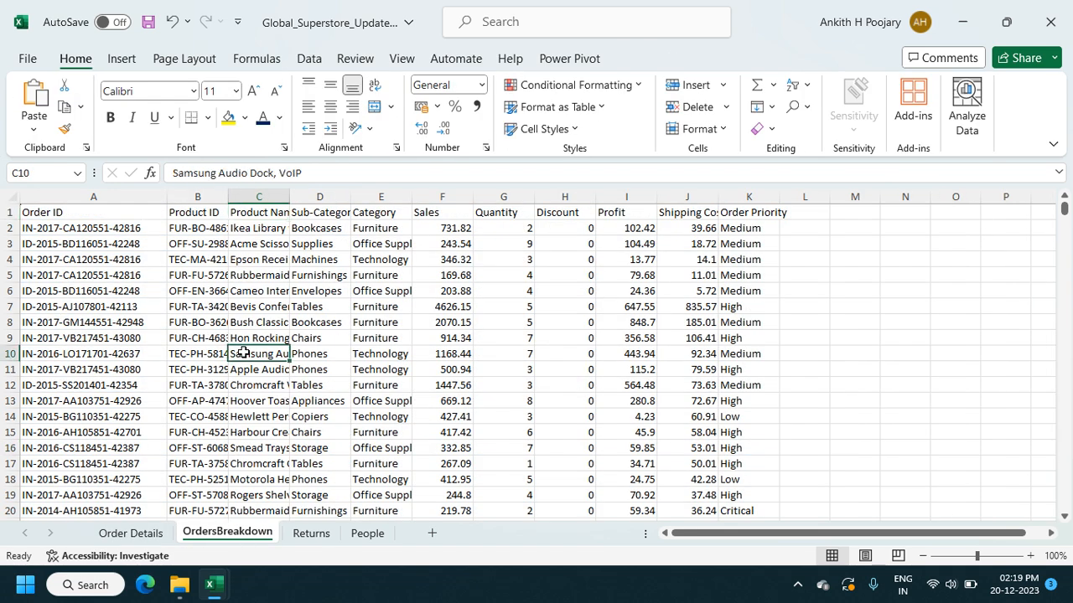
key(ctrl+a)
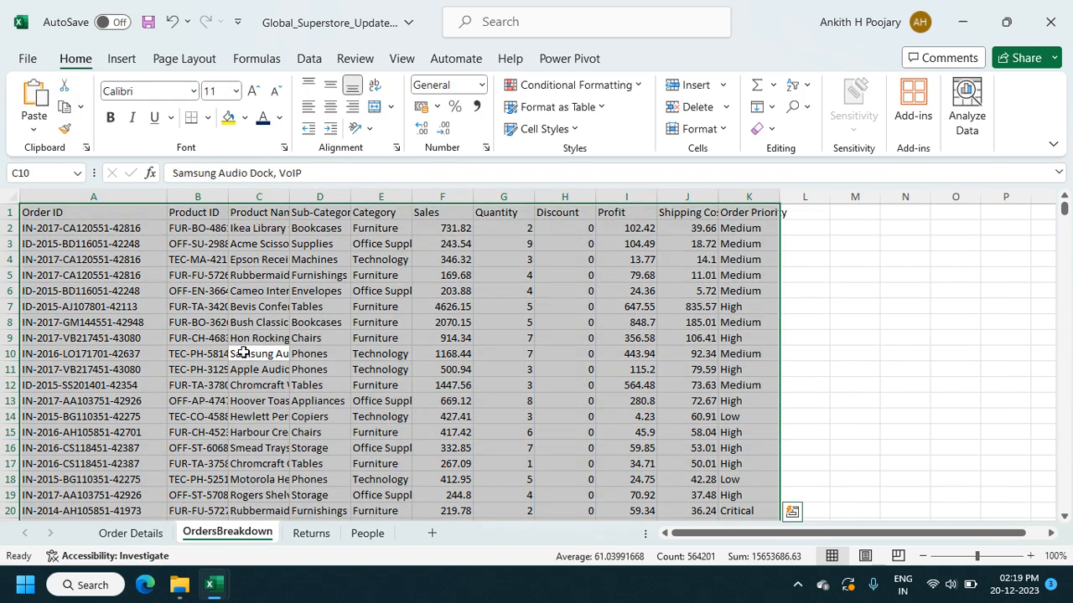
key(ctrl+t)
click(541, 325)
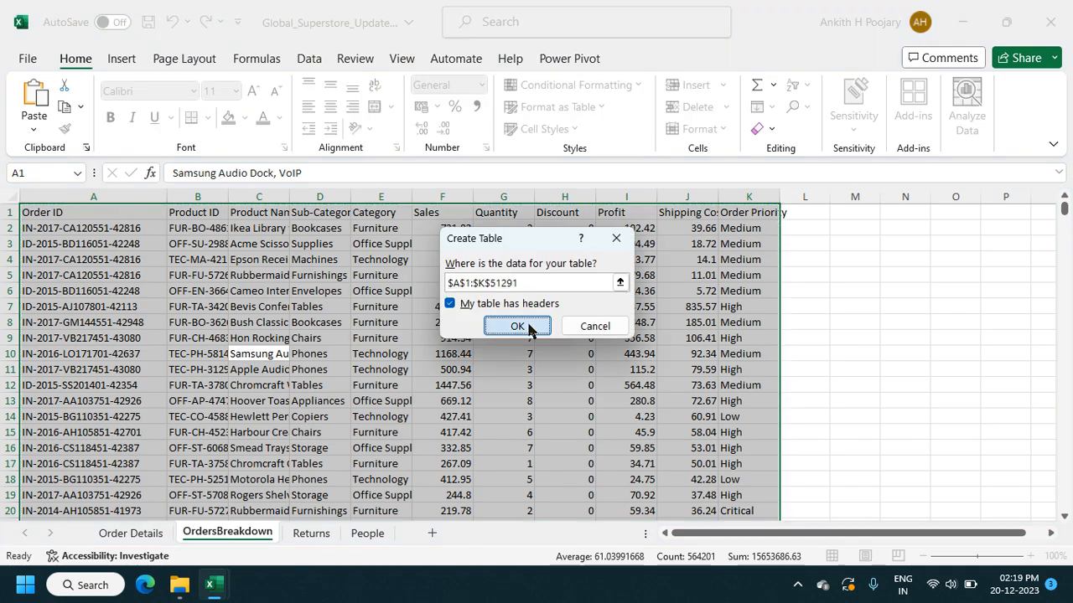
Convert the whole data range on the Returns sheet into a table, leaving the option for existing headers off.
click(309, 535)
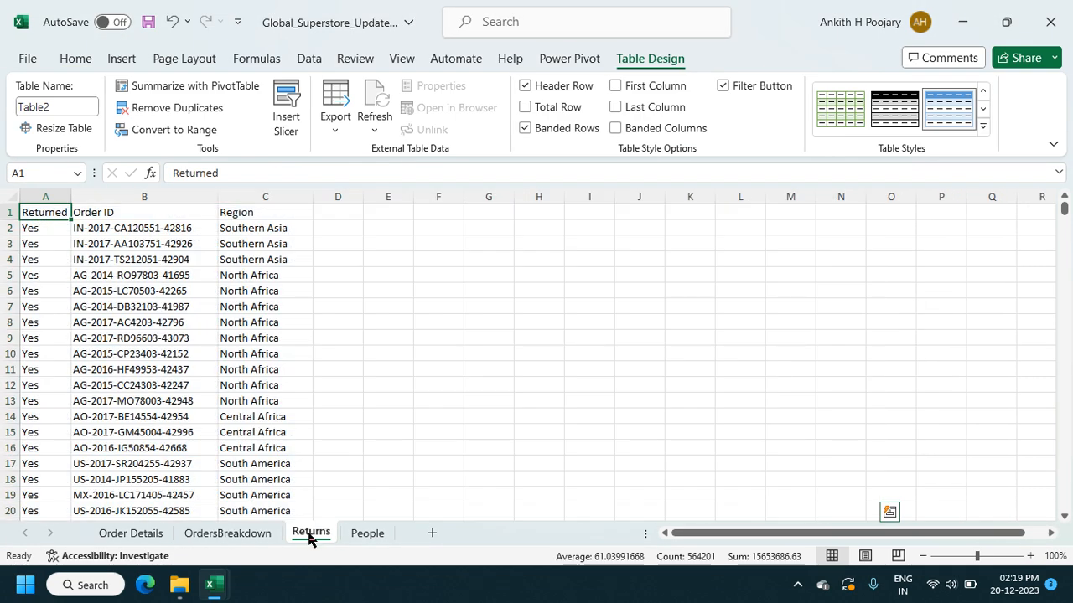
click(176, 406)
key(ctrl+a)
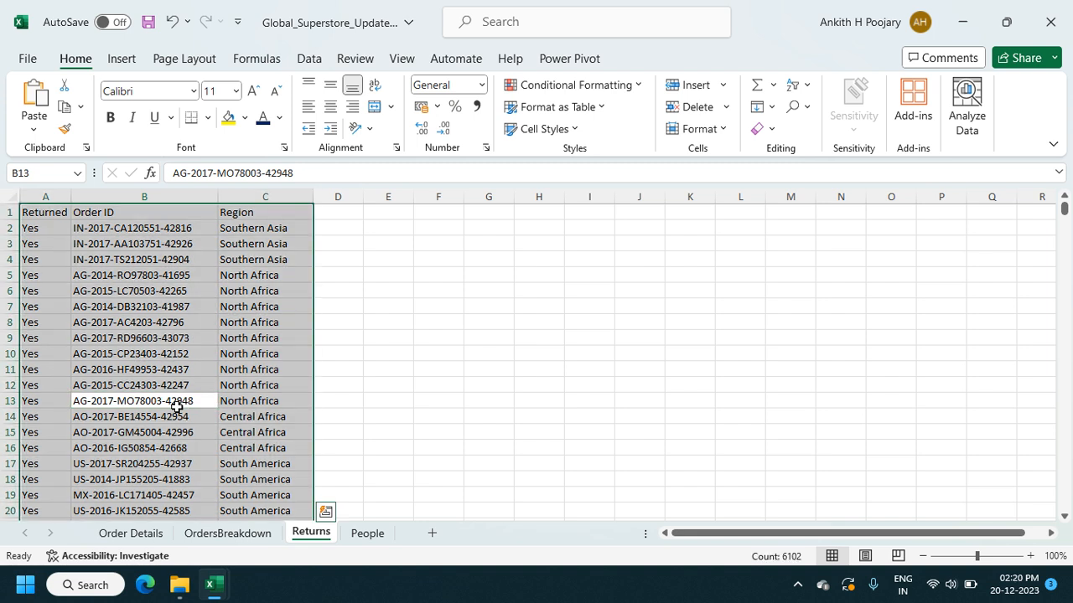
key(ctrl+t)
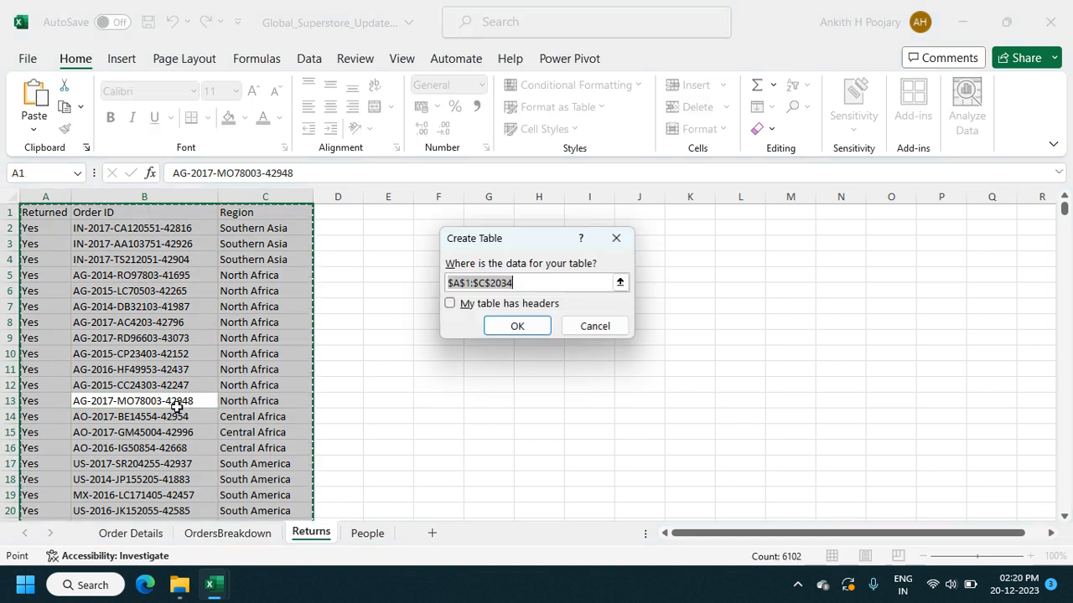
click(515, 325)
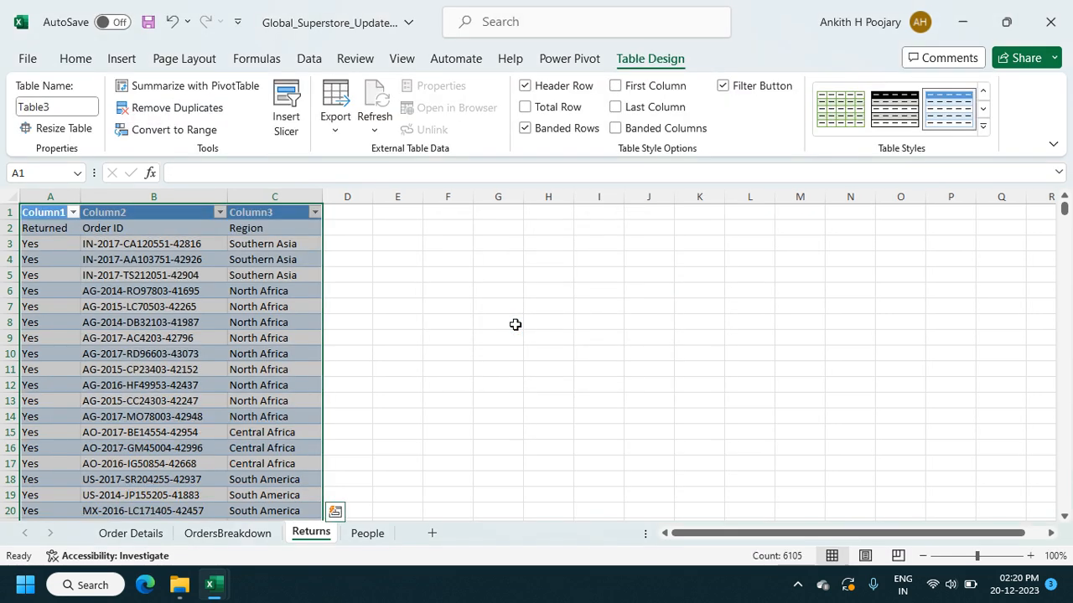
Convert the whole data range on the People sheet into a table with headers.
click(366, 536)
click(156, 416)
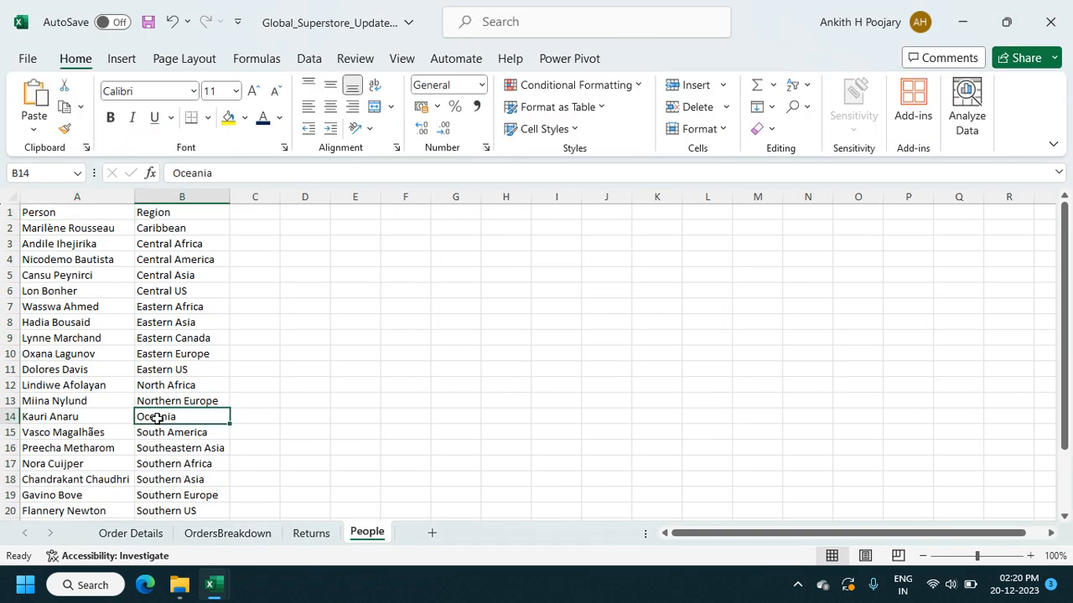
key(ctrl+a)
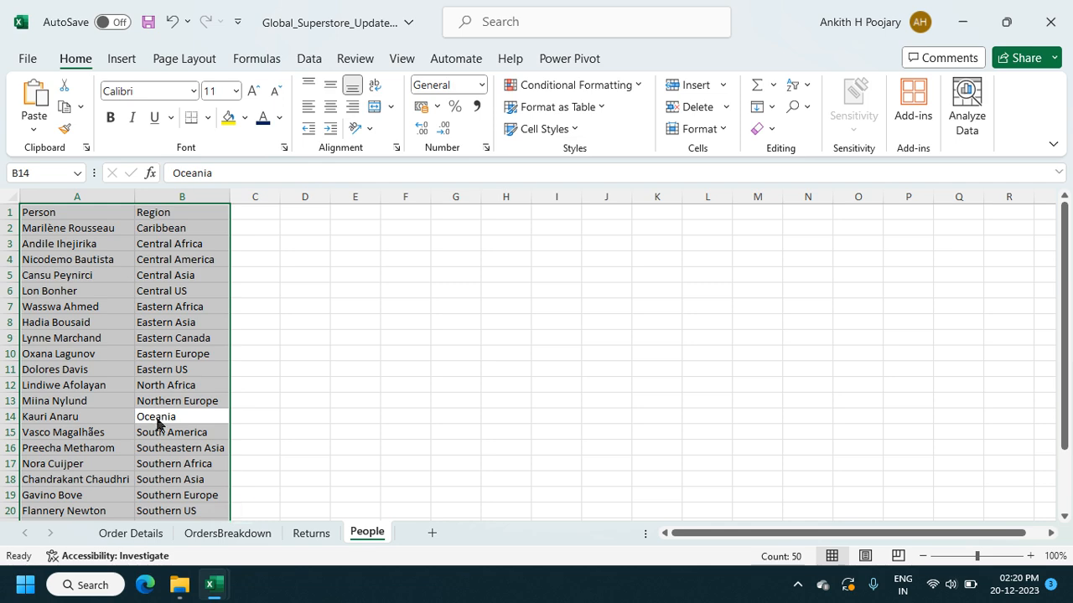
key(ctrl+t)
click(449, 304)
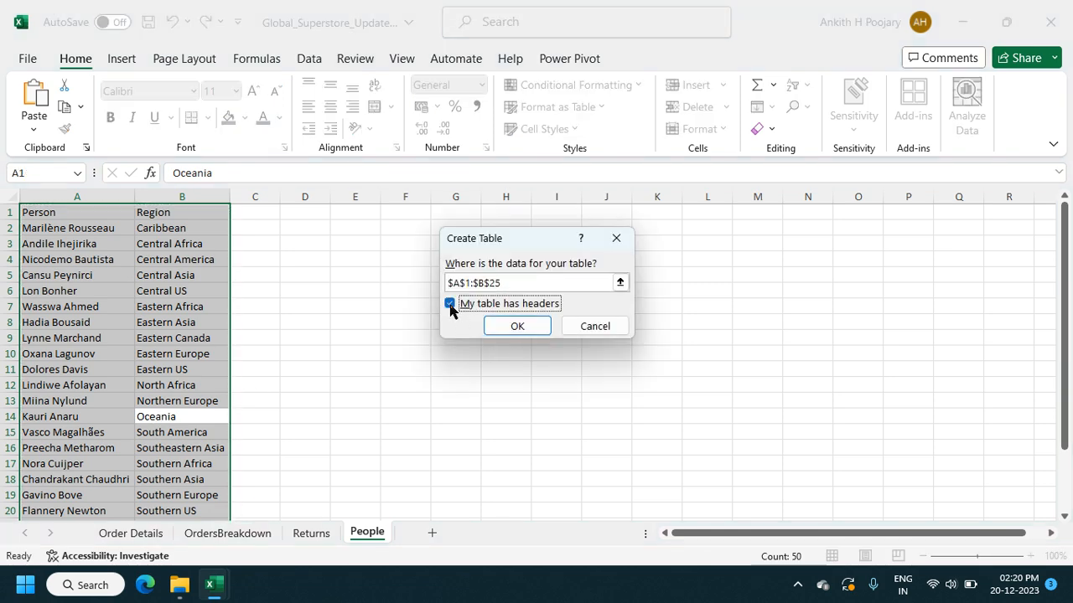
click(517, 326)
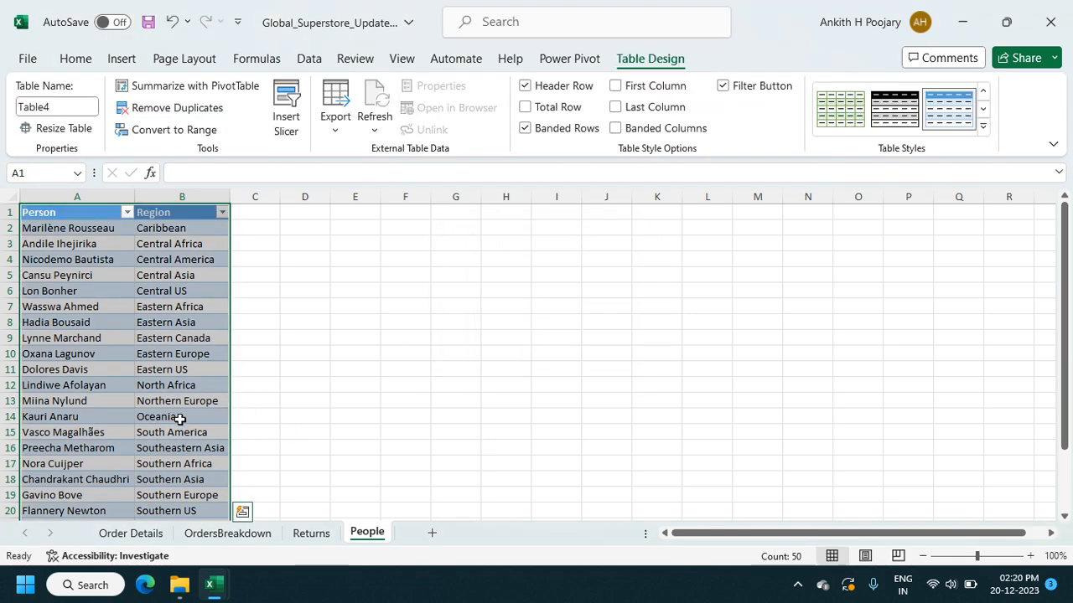
Review the tables on the Order Details, OrdersBreakdown, Returns and People sheets, comparing their columns, and return to Order Details.
click(132, 534)
click(252, 536)
click(319, 534)
click(380, 538)
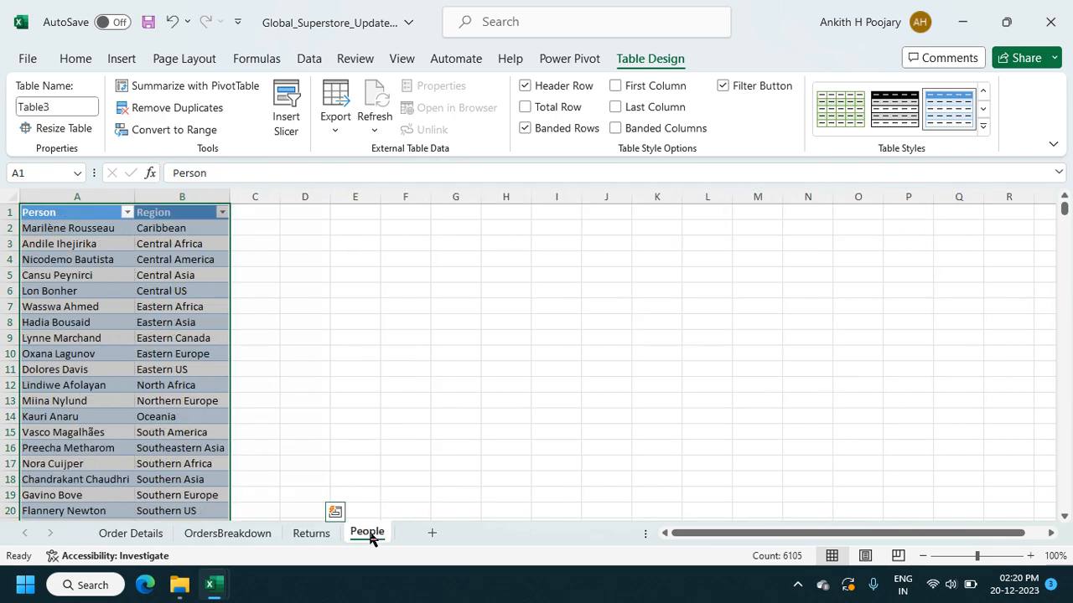
click(145, 538)
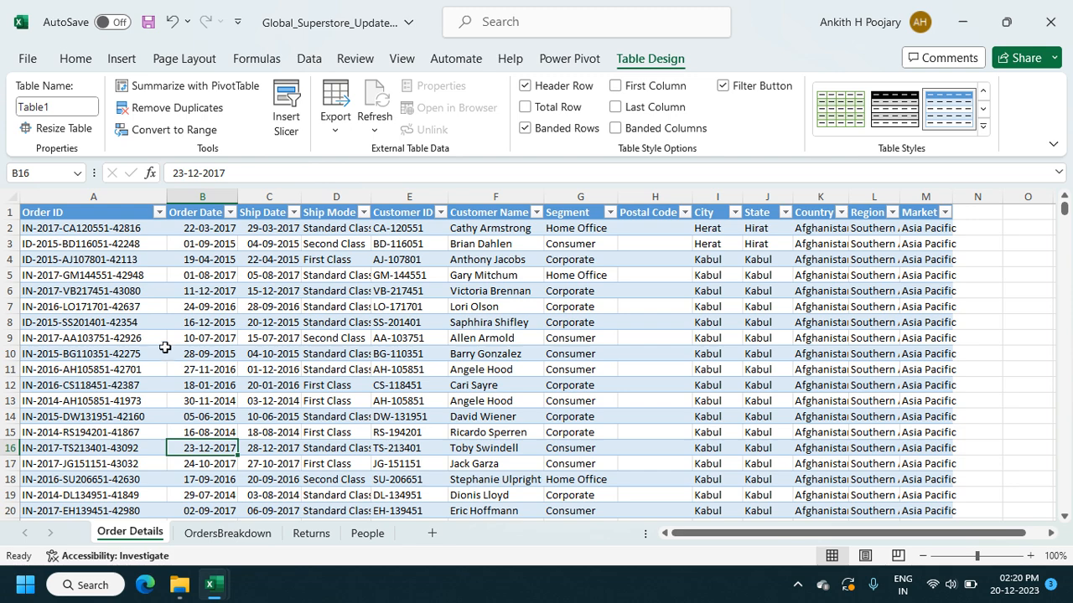
click(220, 530)
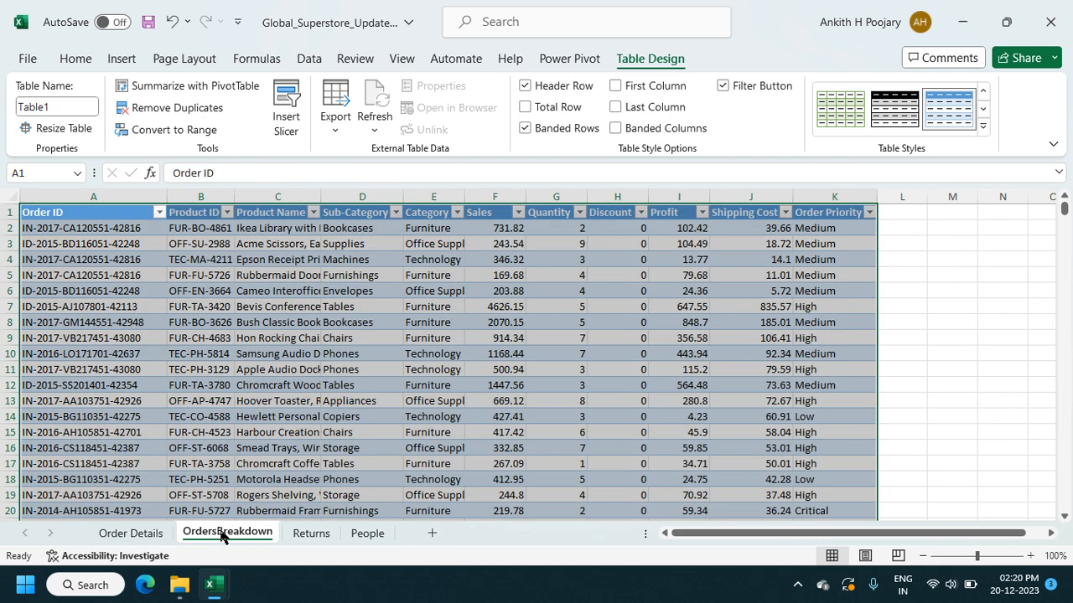
click(157, 536)
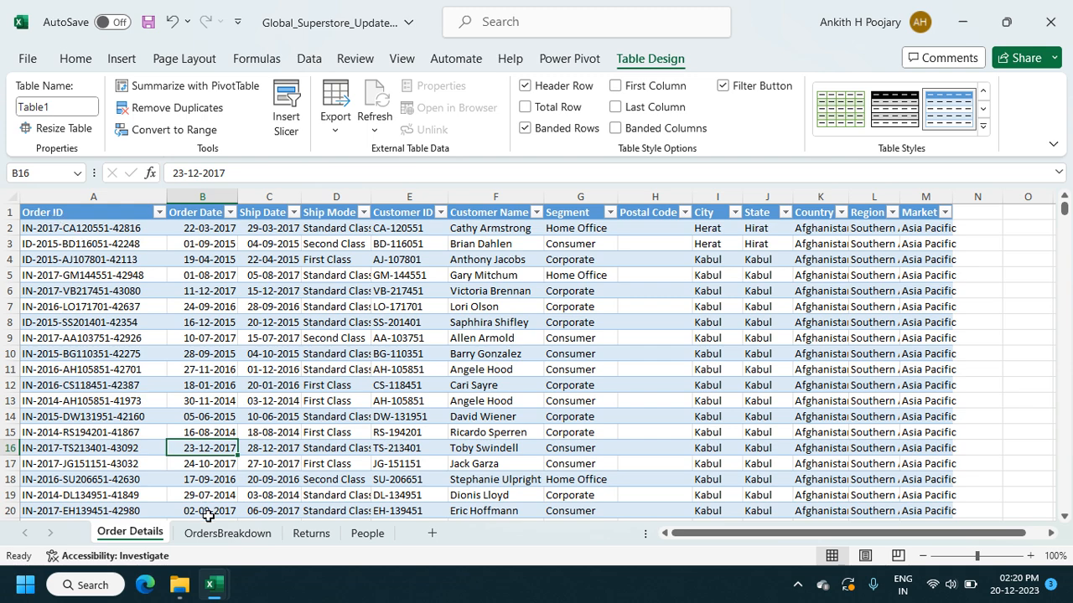
click(223, 538)
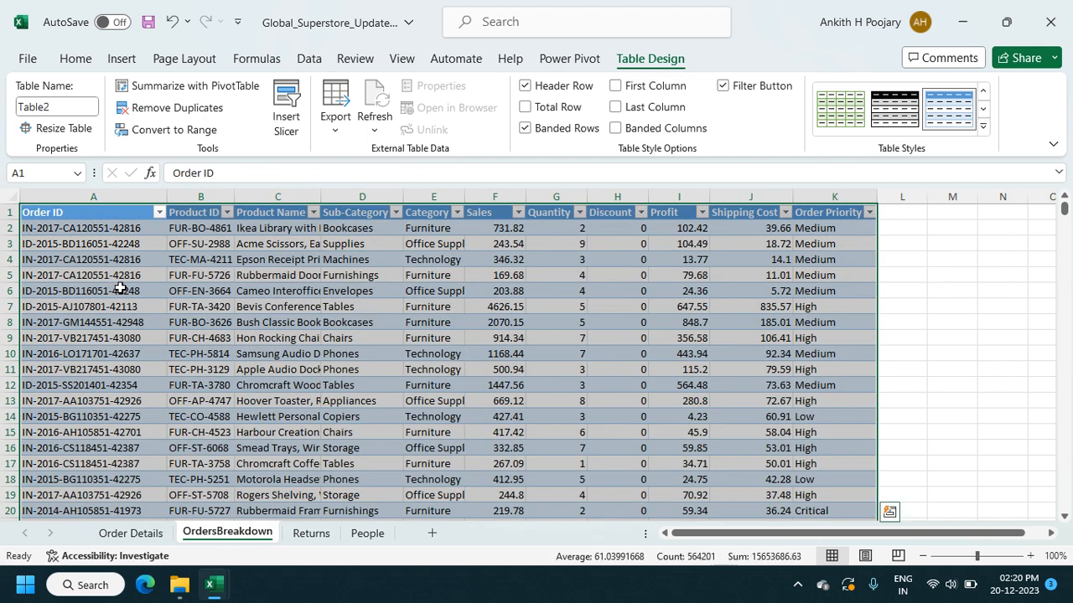
click(318, 538)
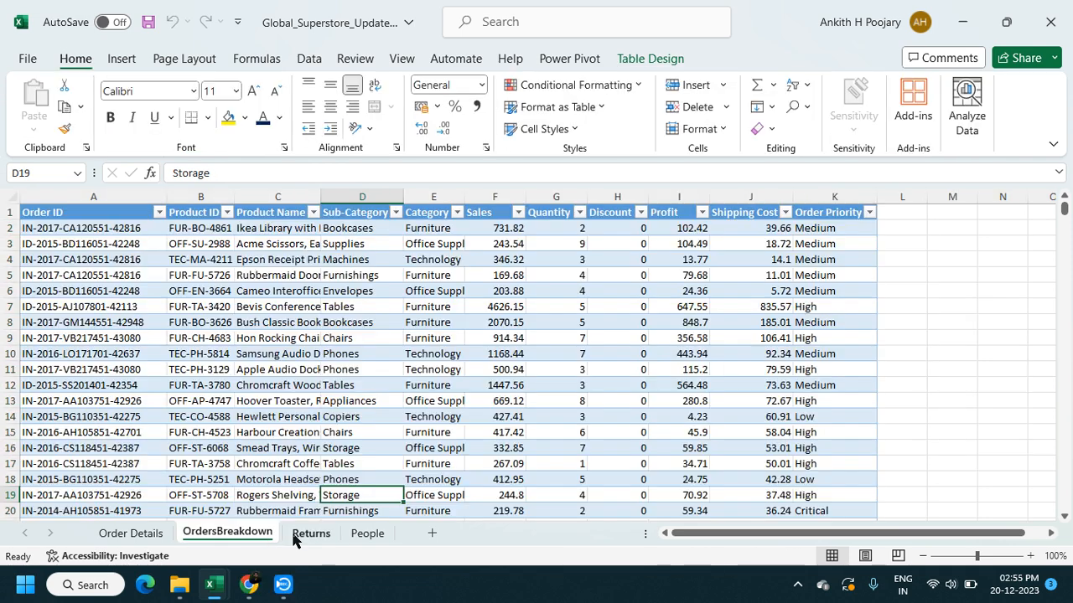
click(294, 539)
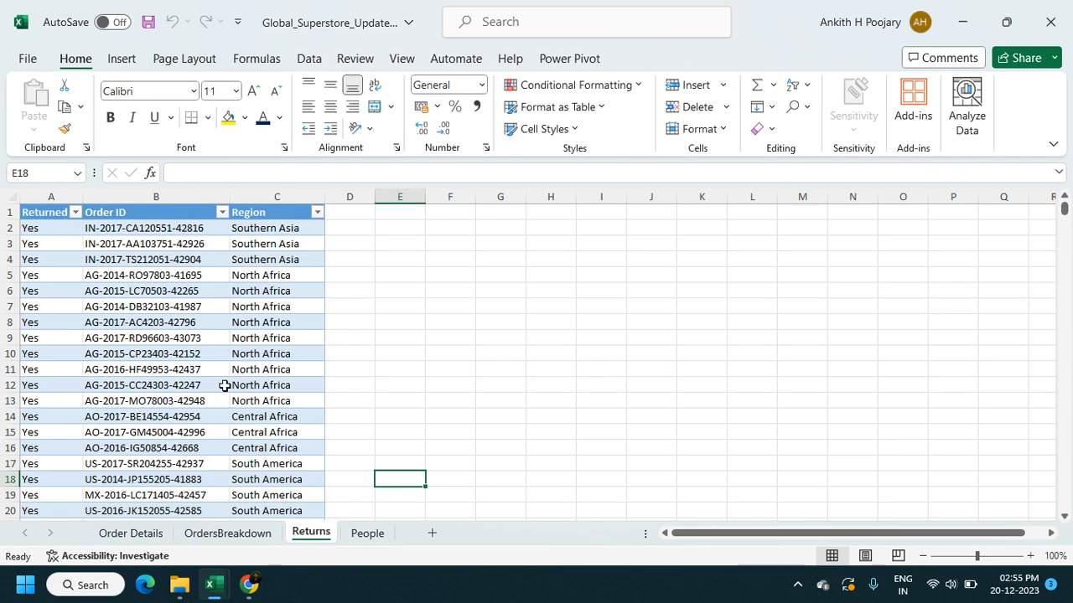
click(362, 537)
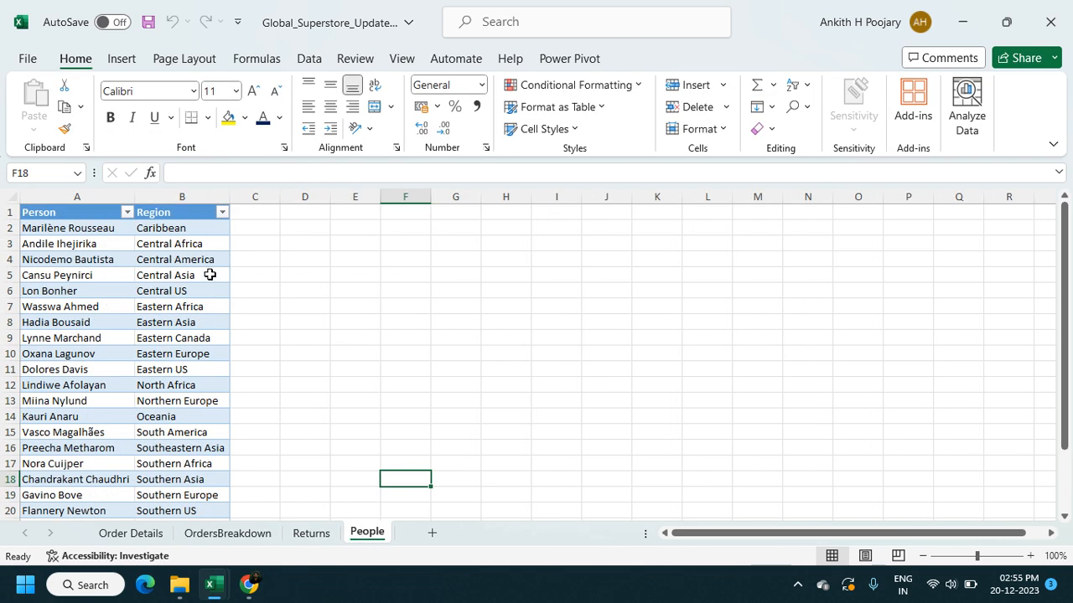
click(234, 534)
click(128, 534)
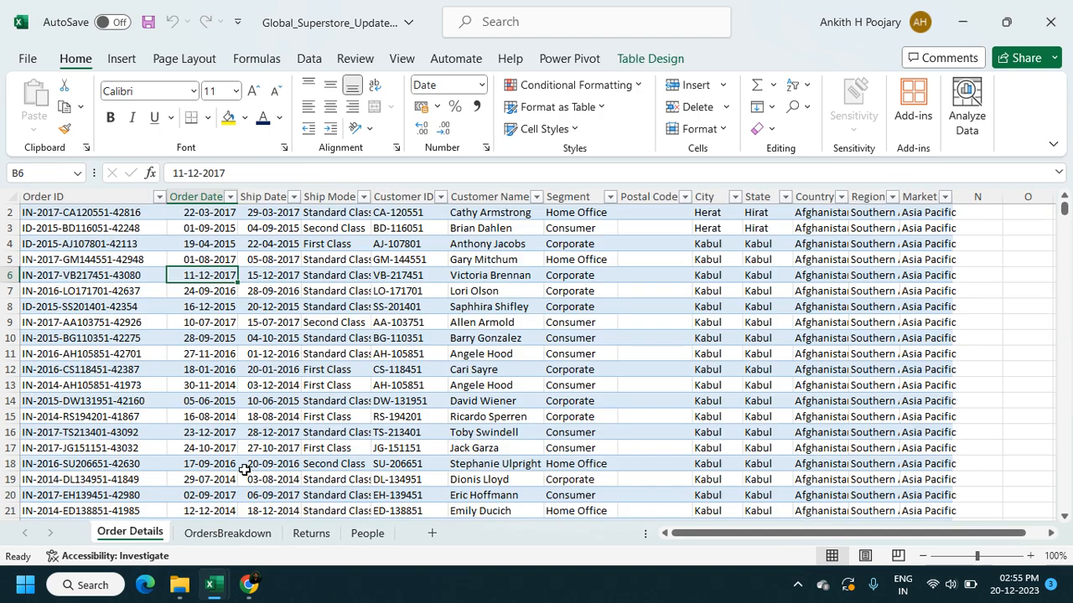
scroll(220, 394, up, 1)
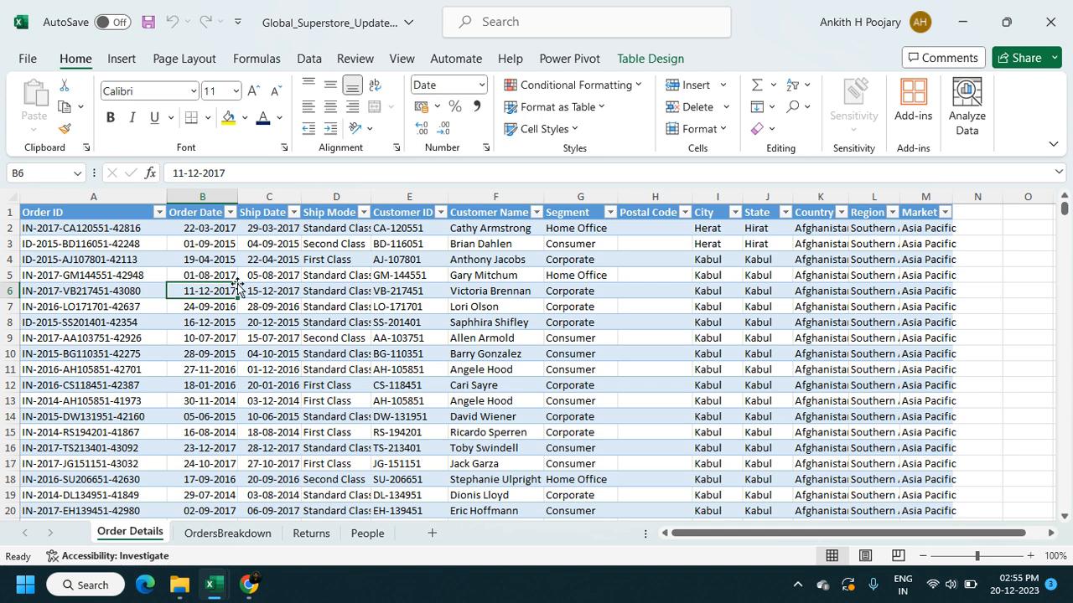
Create a PivotTable from the Order Details table on a new worksheet and compare its available fields with the OrdersBreakdown columns.
click(121, 58)
click(41, 95)
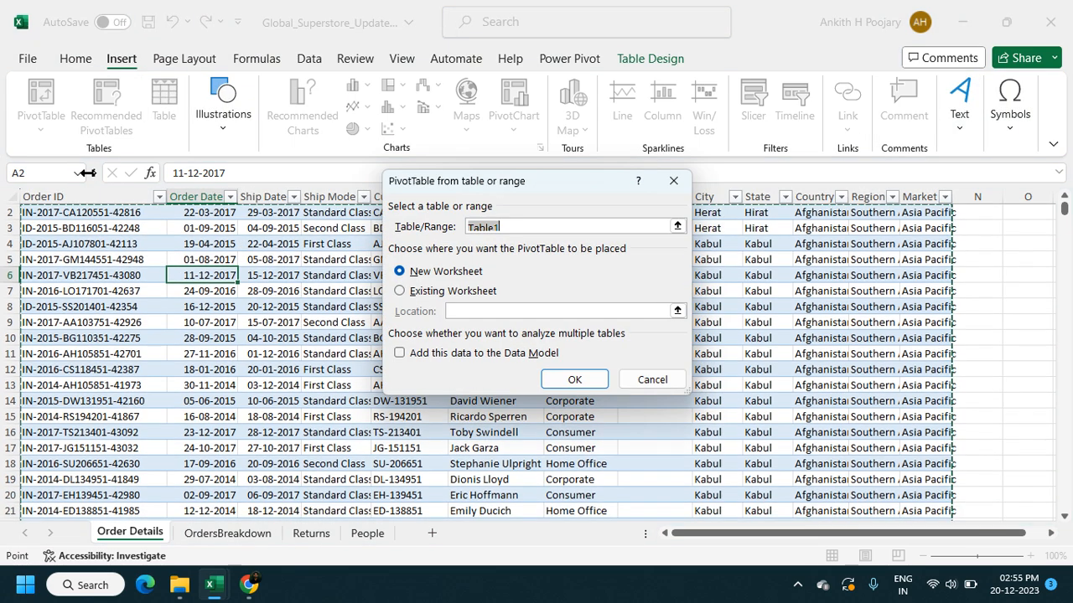
click(578, 381)
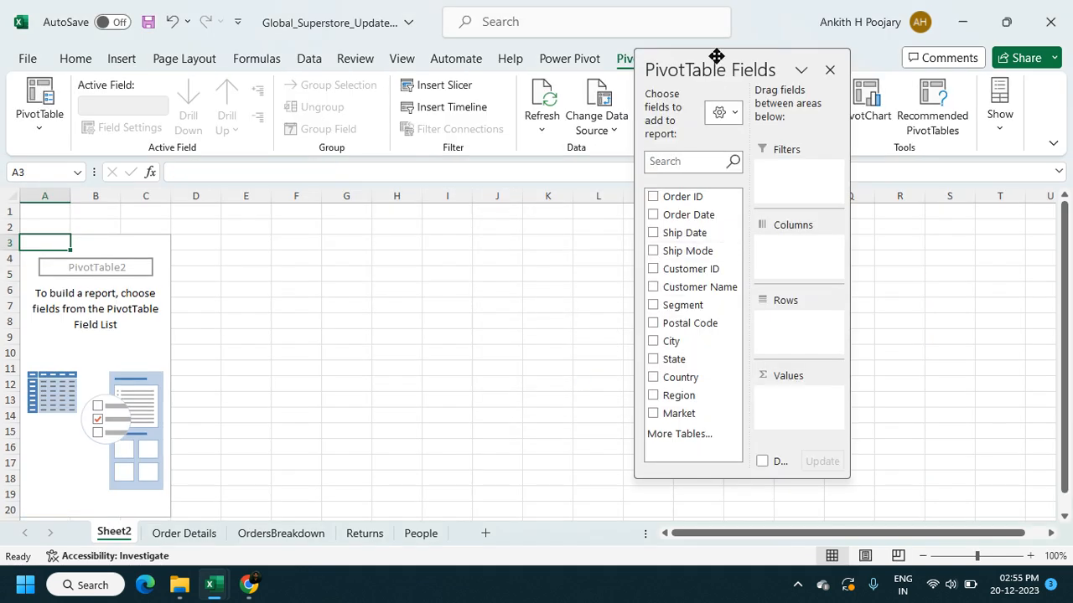
drag(742, 65, 768, 66)
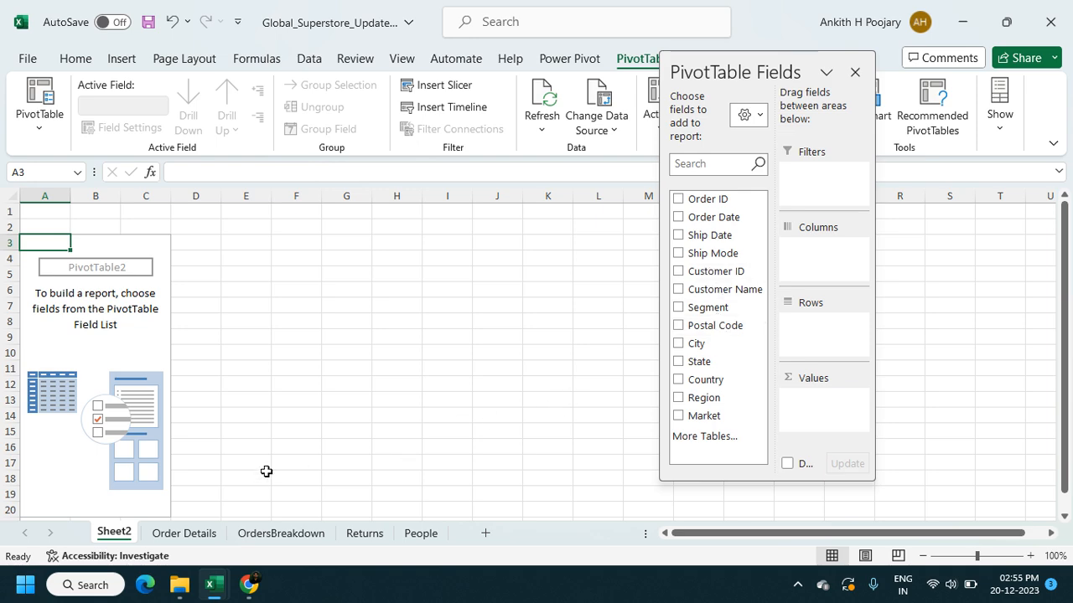
click(281, 534)
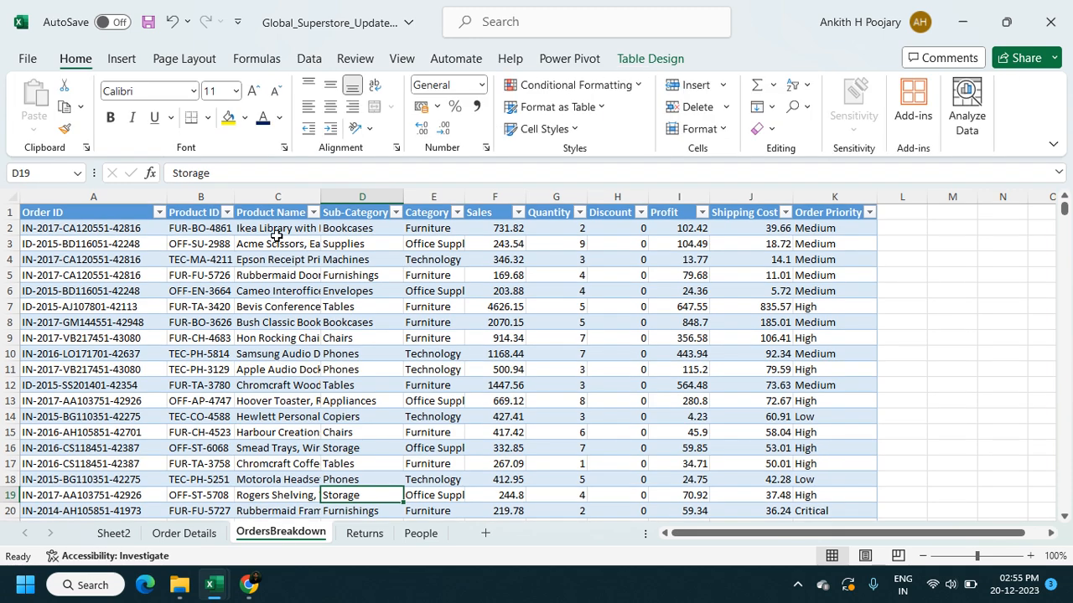
click(113, 534)
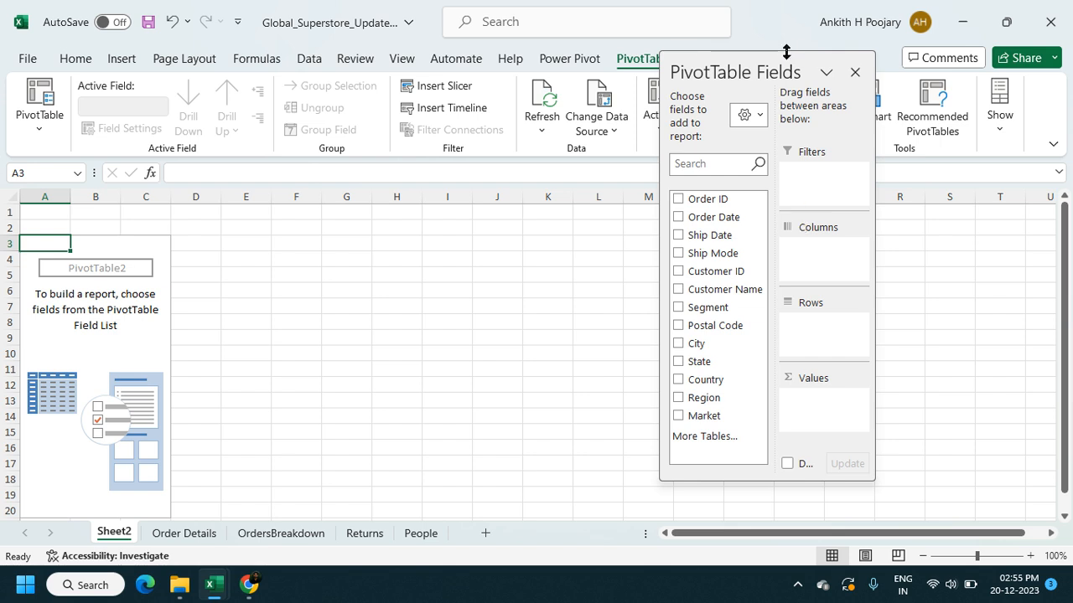
Delete the Sheet2 worksheet that holds the empty PivotTable.
right_click(112, 537)
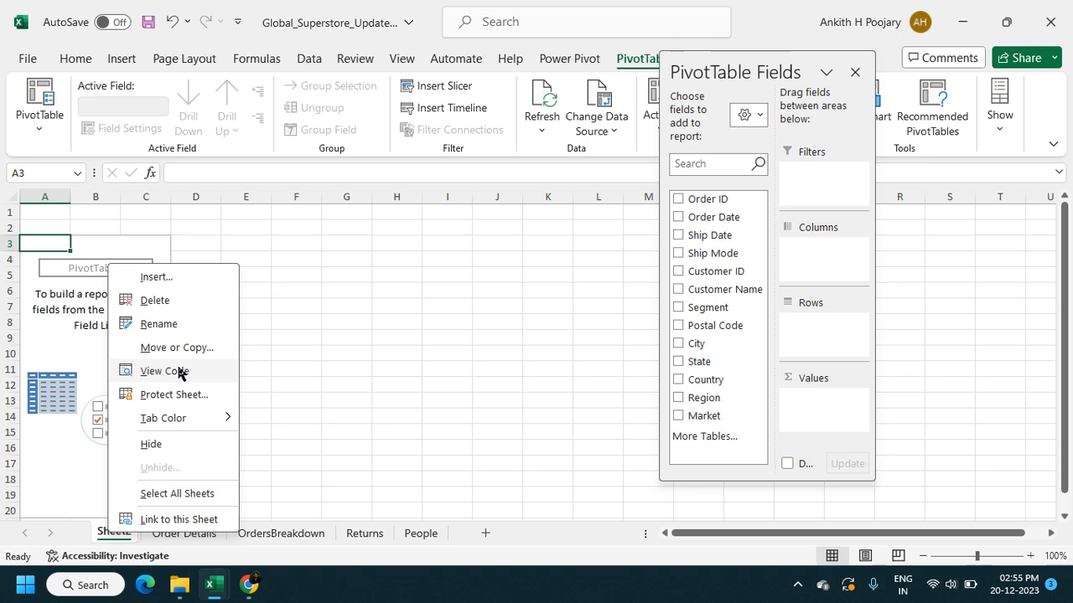
click(149, 301)
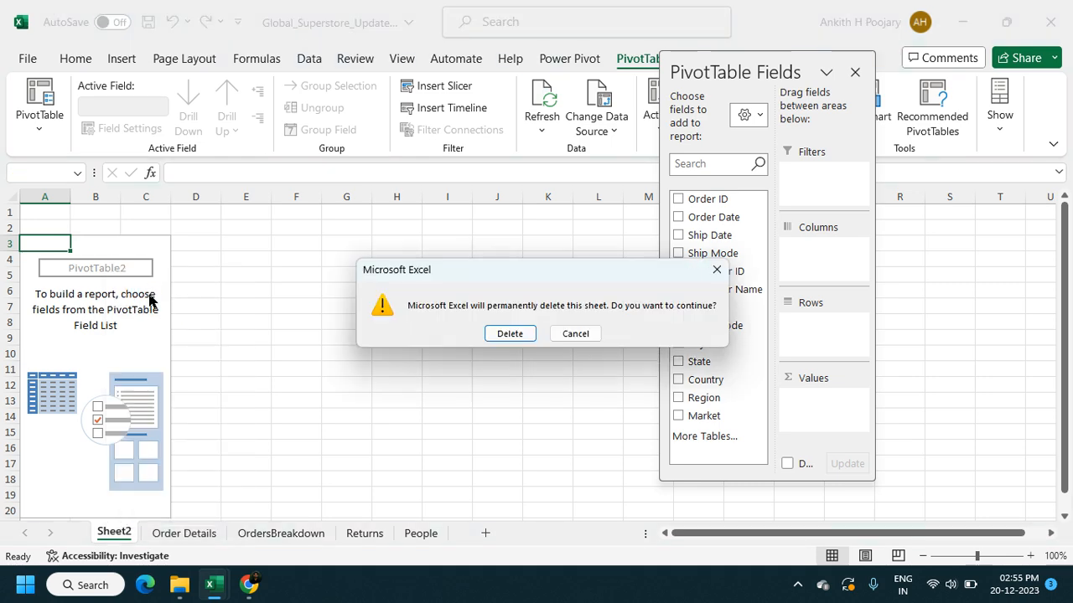
click(511, 335)
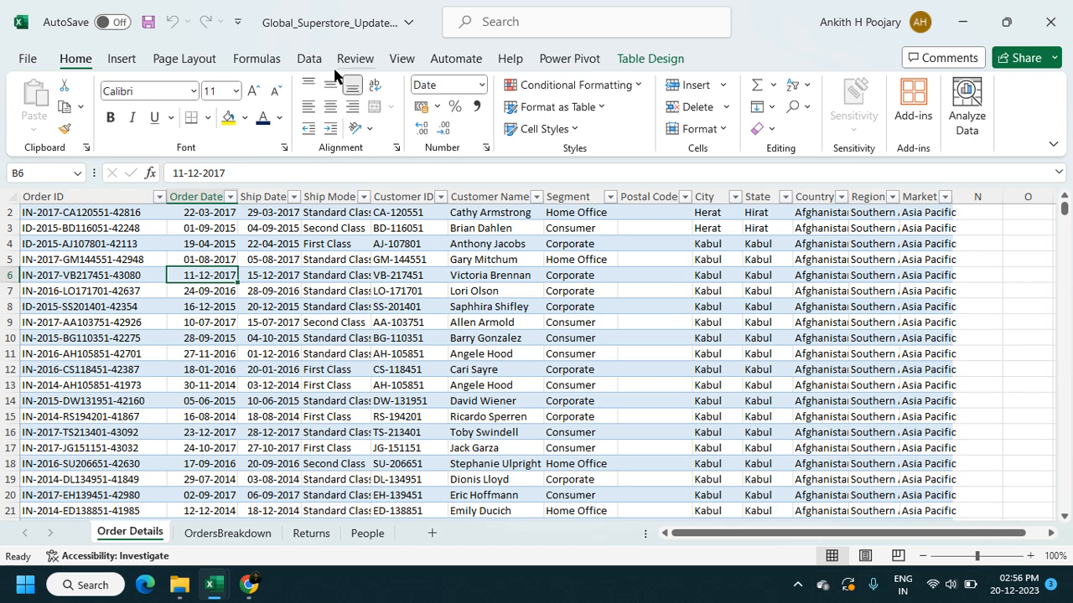
Check in the COM add-ins settings that Microsoft Power Pivot for Excel is enabled, and accept the selection.
click(25, 61)
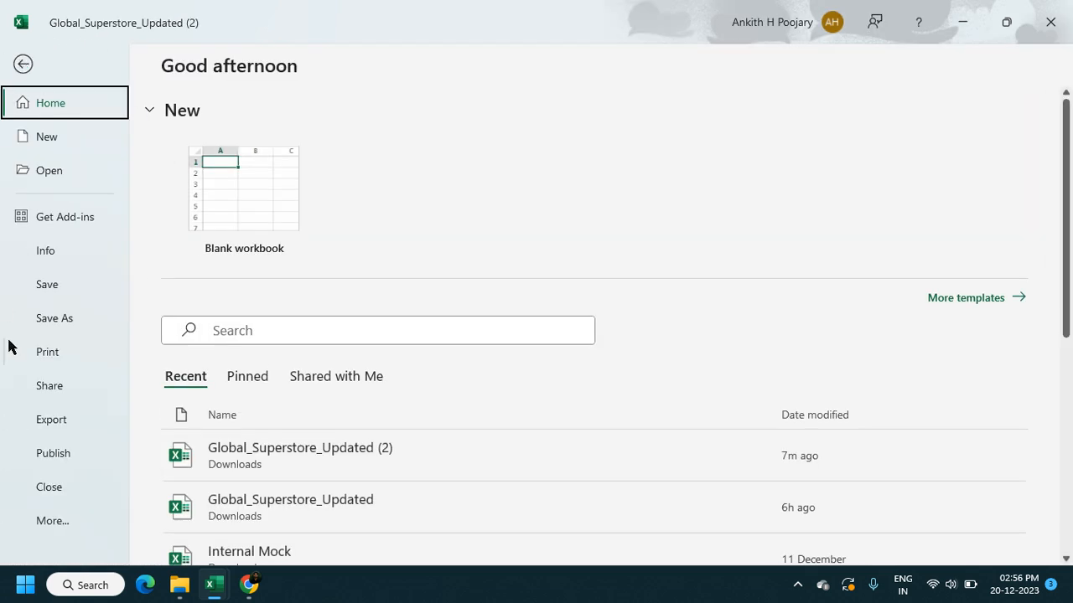
click(52, 521)
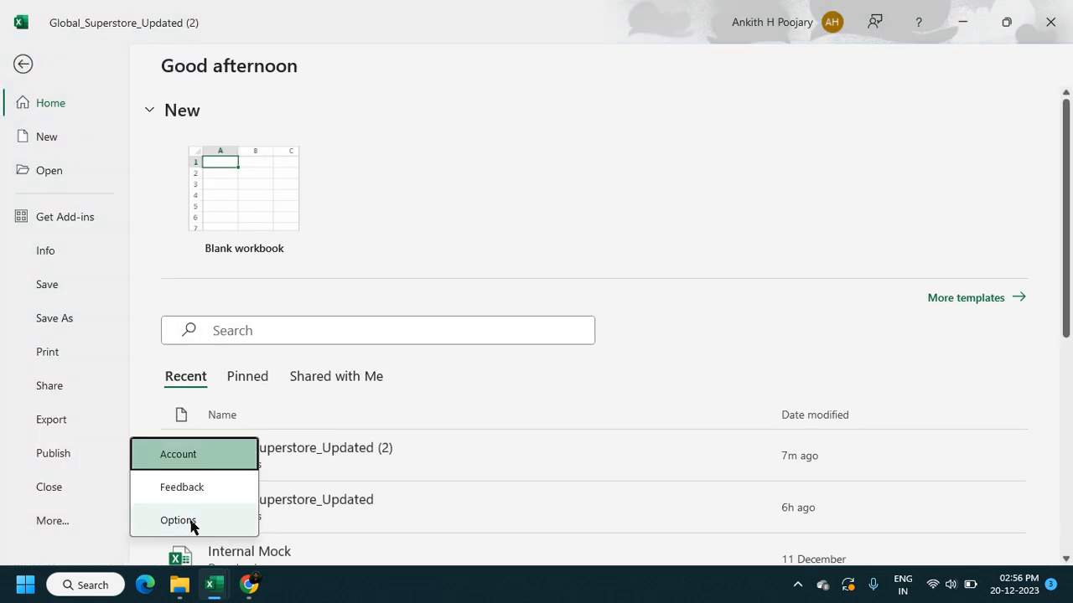
click(159, 525)
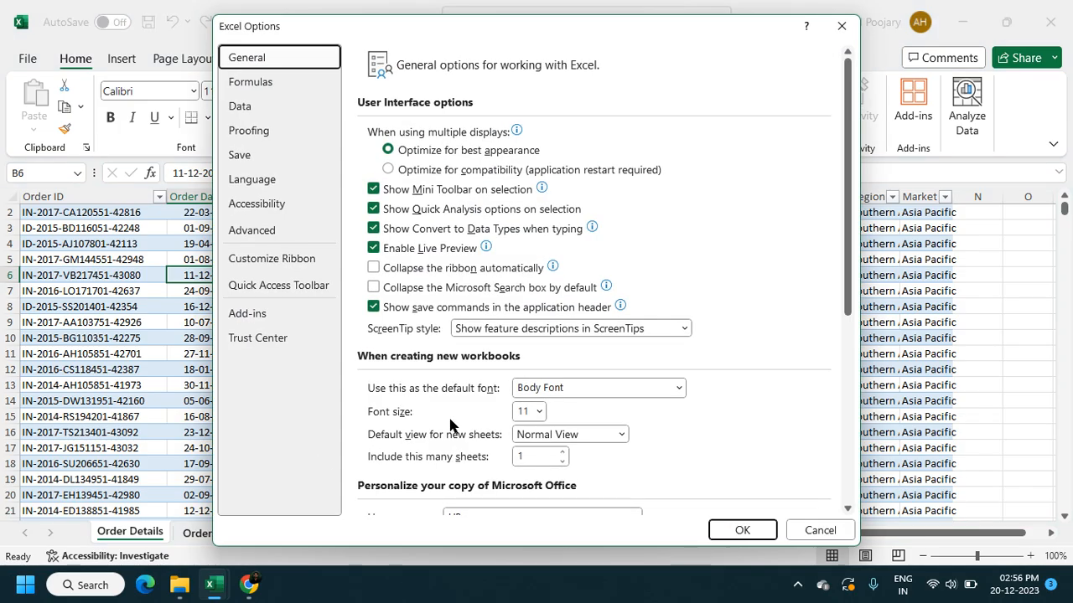
click(263, 316)
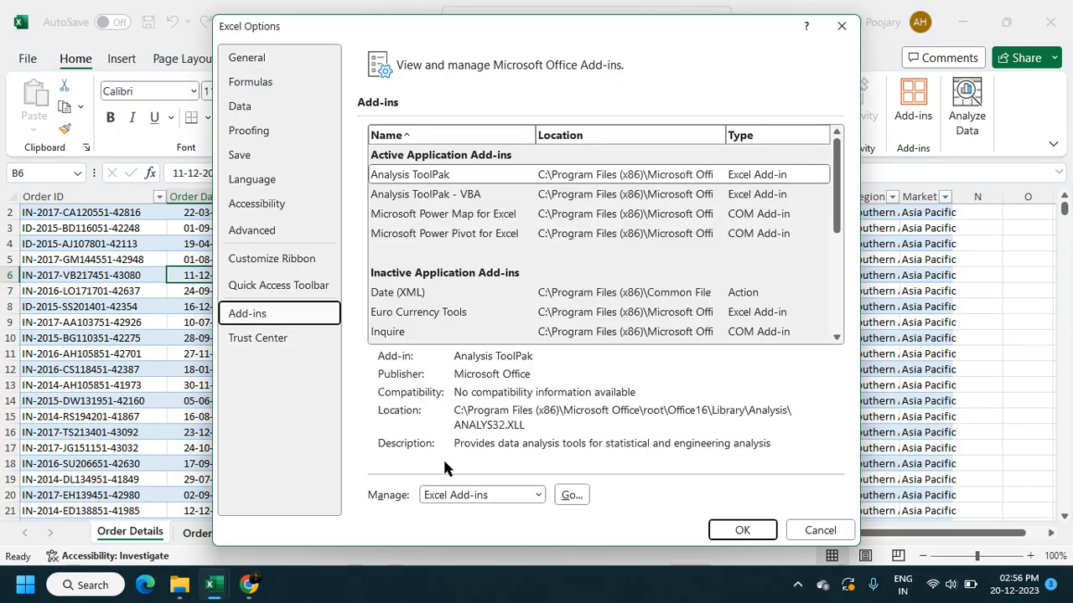
click(539, 496)
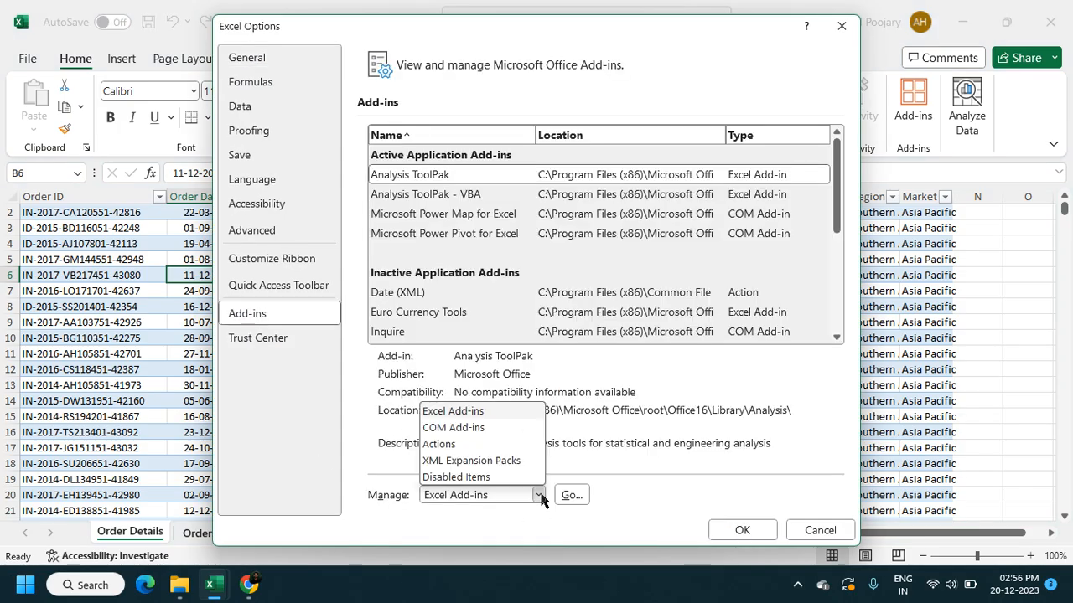
click(475, 428)
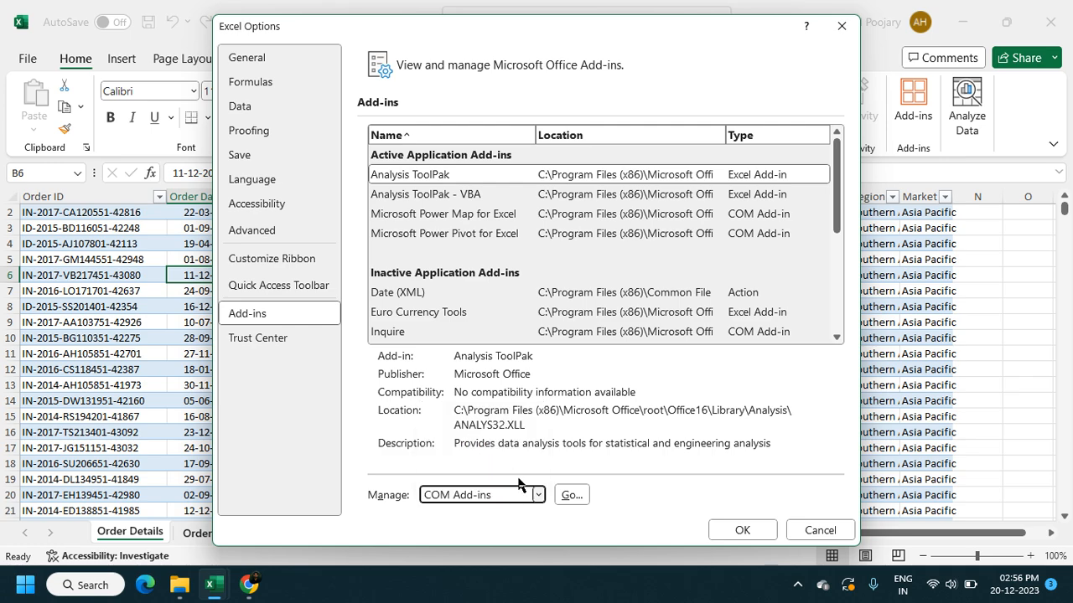
click(557, 496)
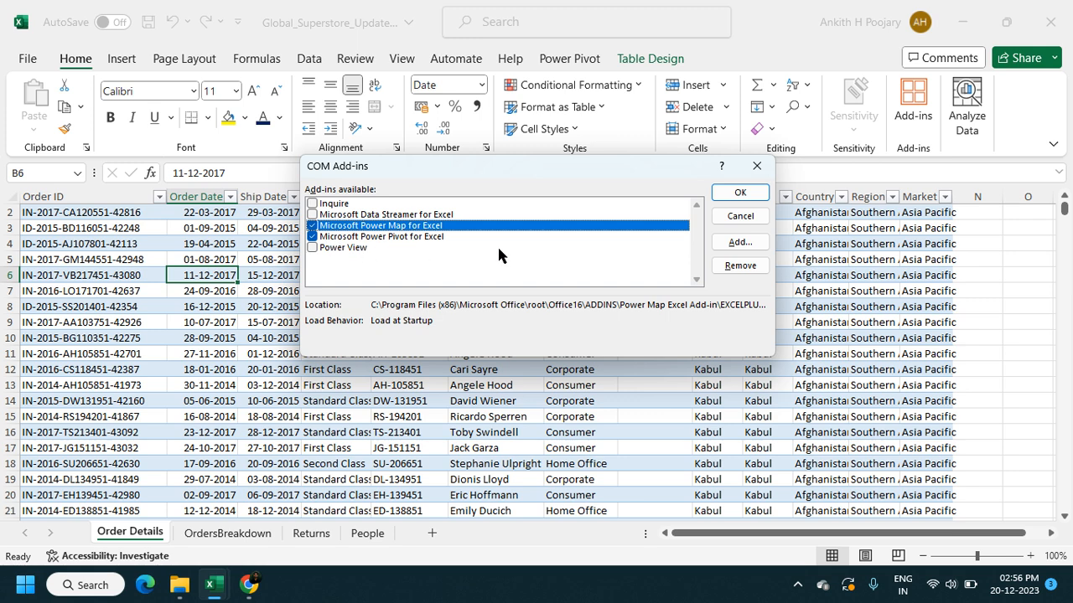
click(740, 192)
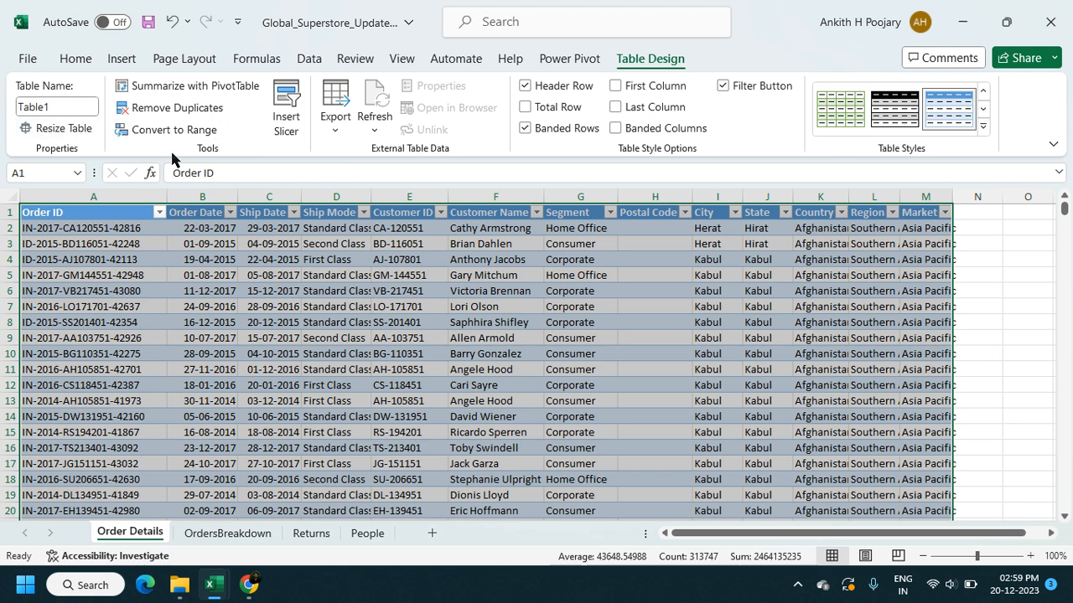
Rename the table on the Order Details sheet order_detail and the table on the OrdersBreakdown sheet ordersBreakdown.
click(53, 108)
key(BackSpace)
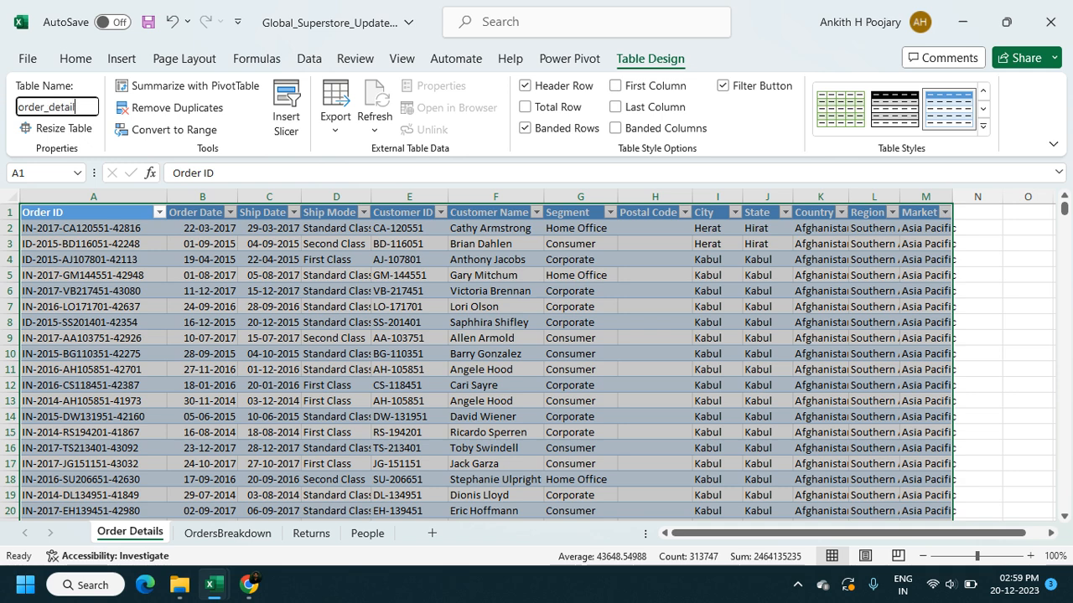
click(227, 533)
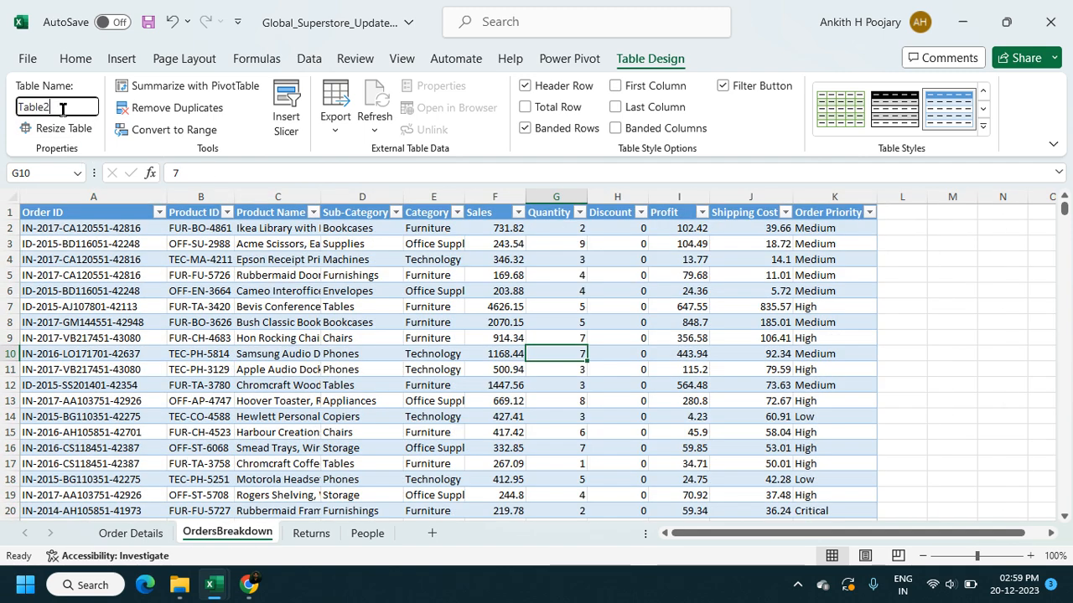
text(ordersBrea)
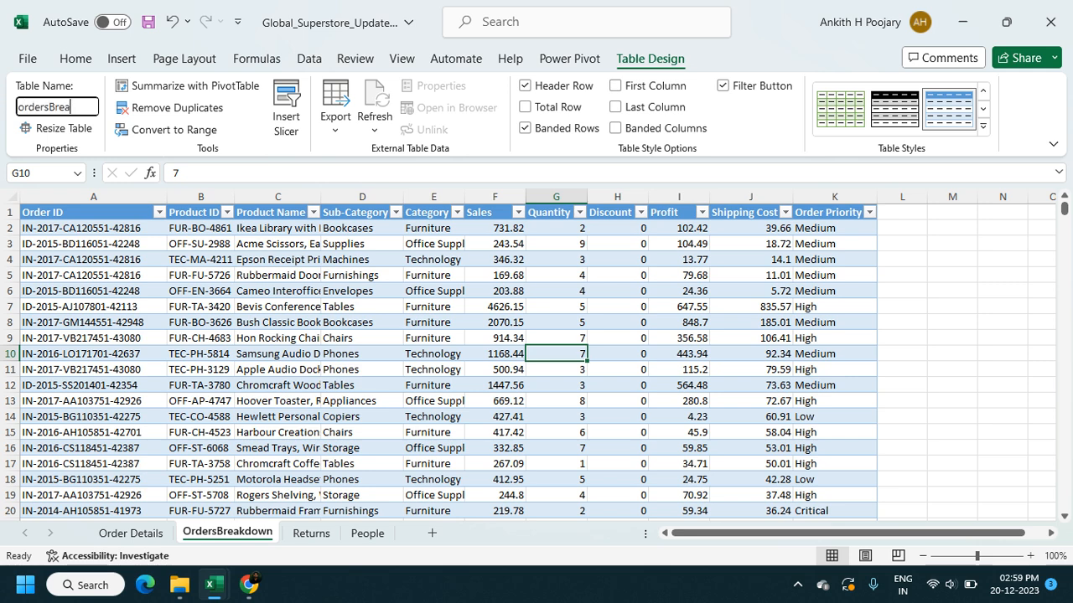
text(kdown)
Rename the table on the Returns sheet returns and the table on the People sheet people.
click(317, 534)
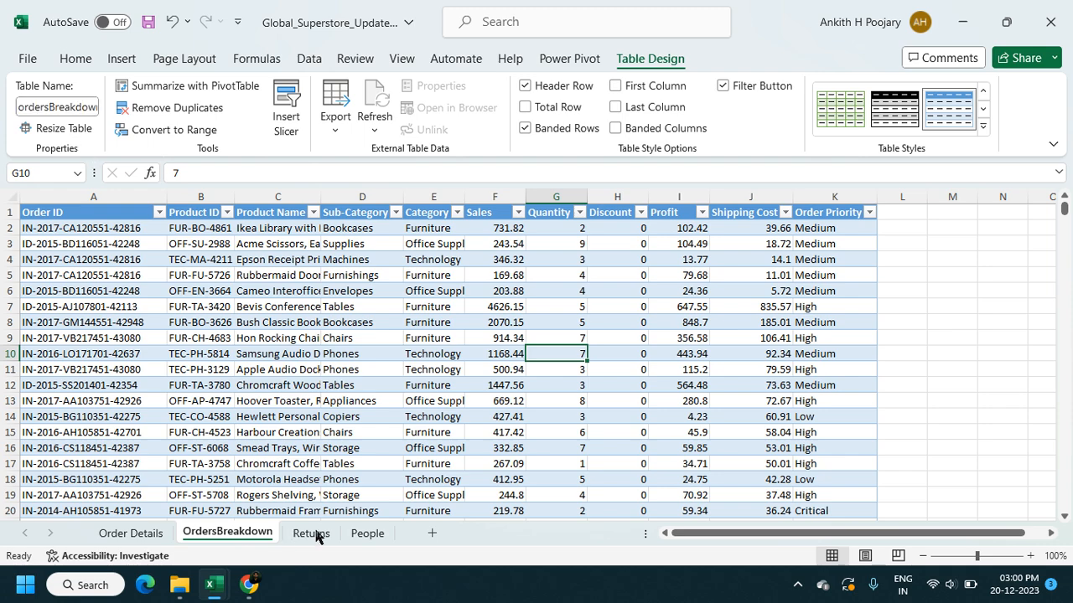
click(74, 107)
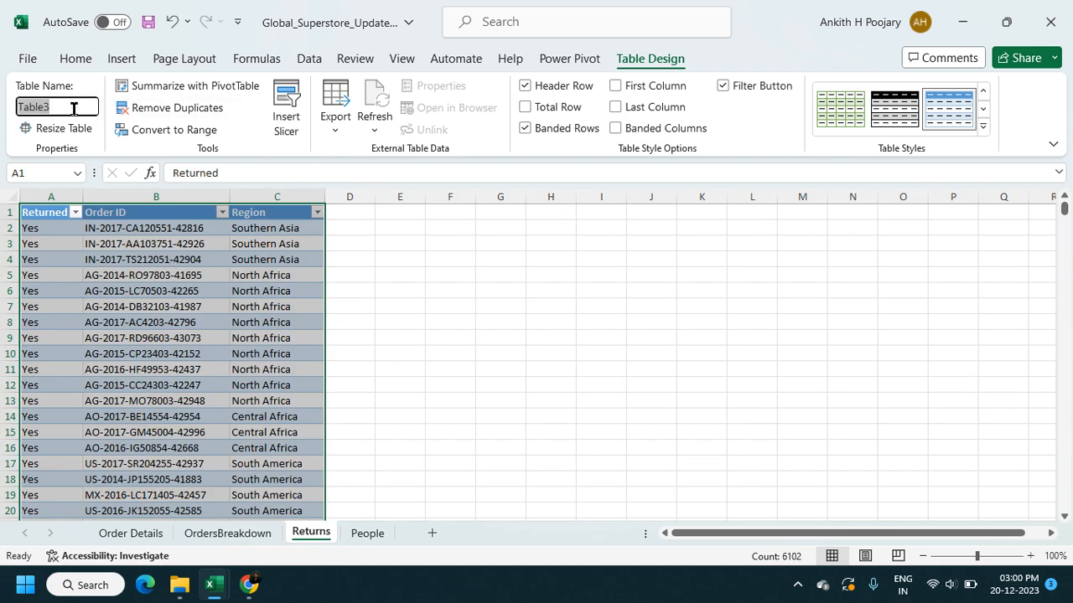
key(BackSpace)
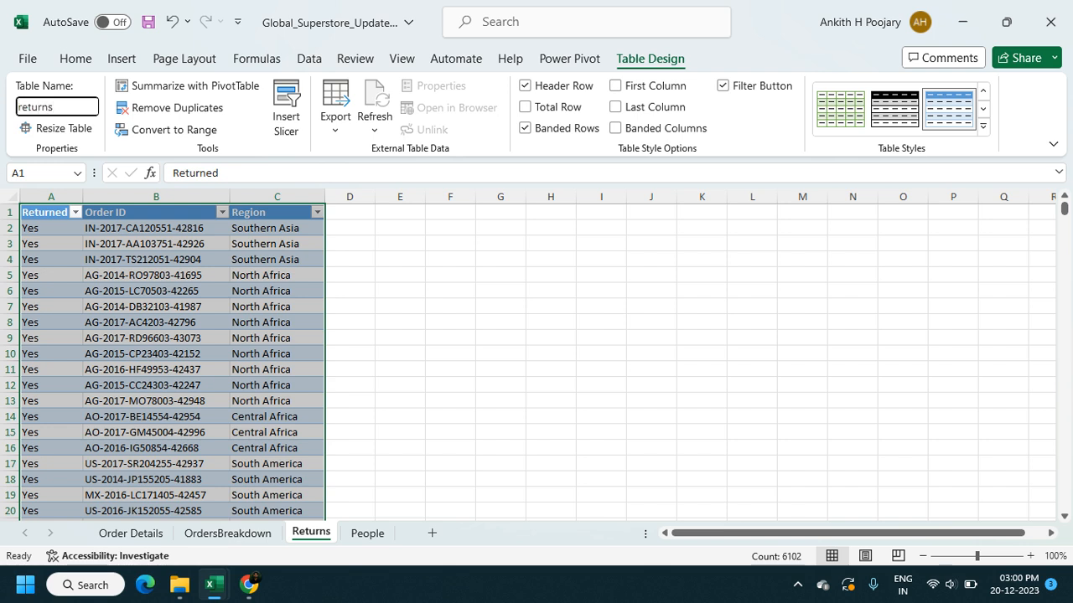
click(359, 533)
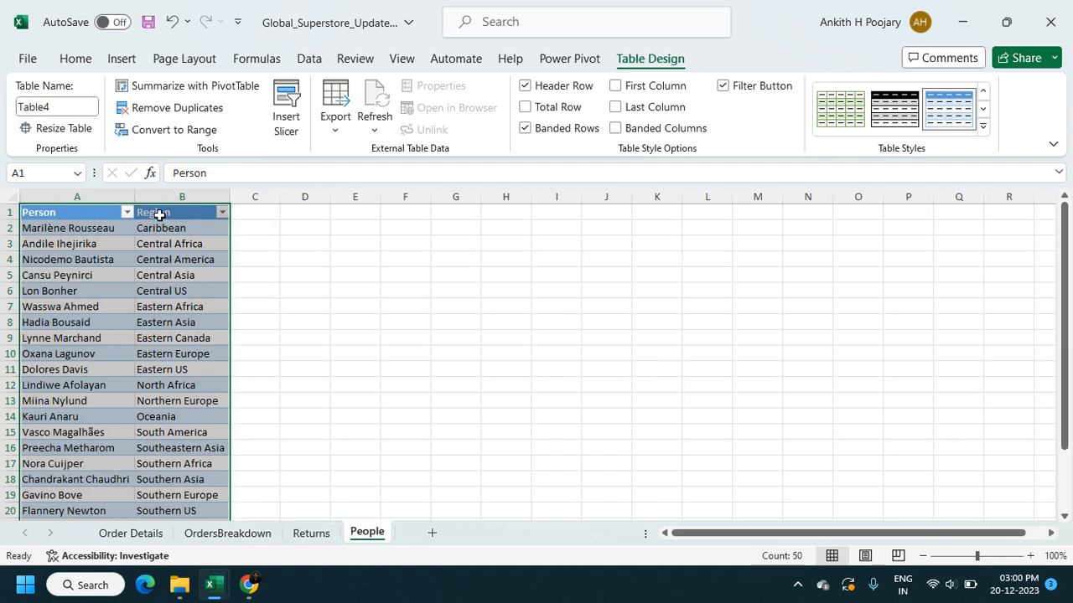
click(84, 108)
key(BackSpace)
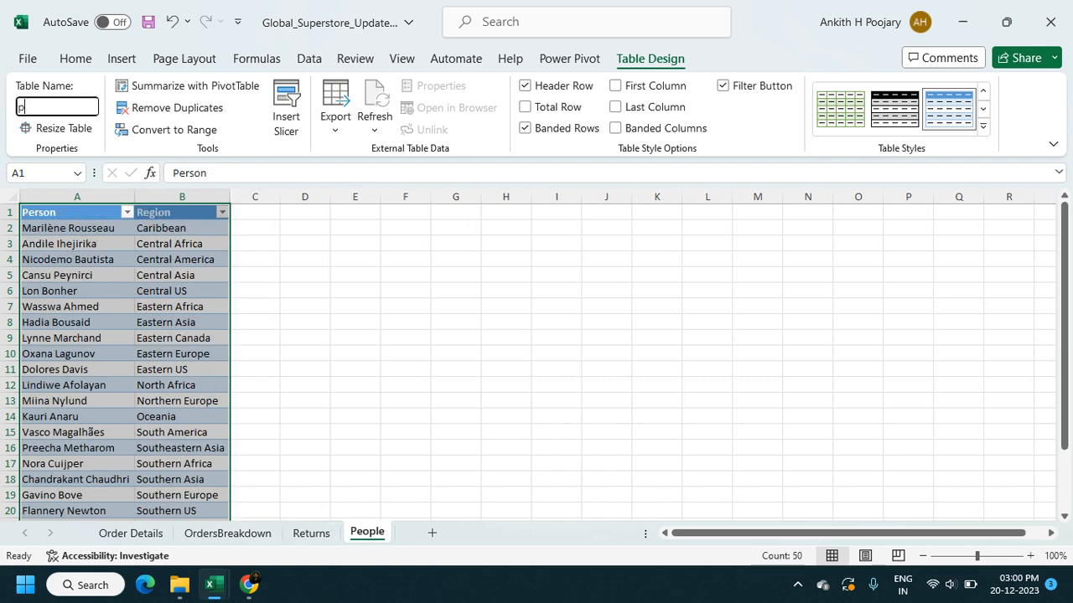
text(people)
key(Return)
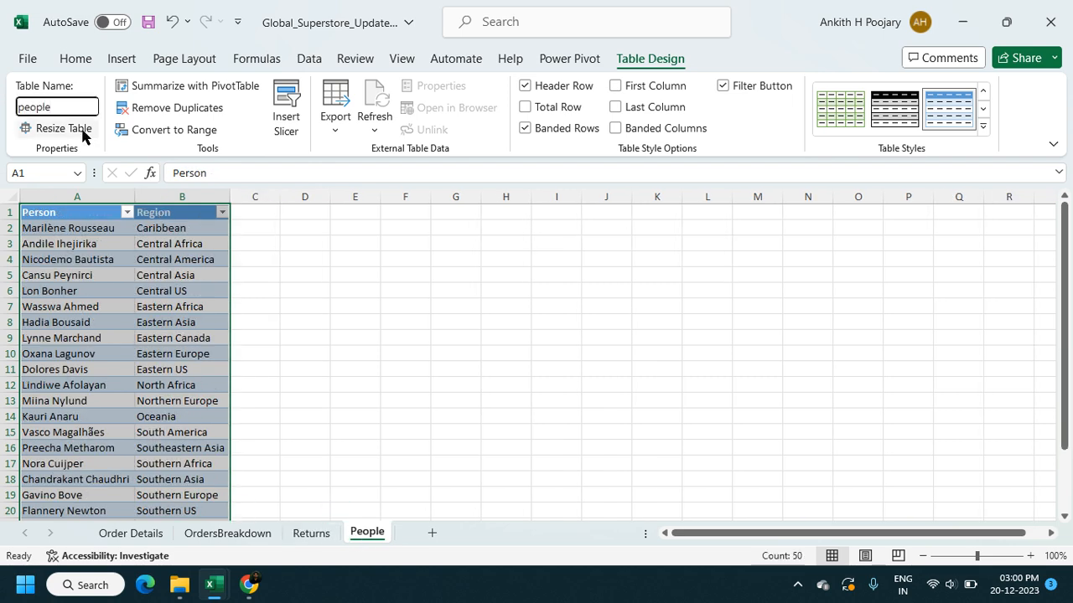
Add the Order Details table to the data model and enlarge its box in Diagram View until all its fields fit.
click(149, 537)
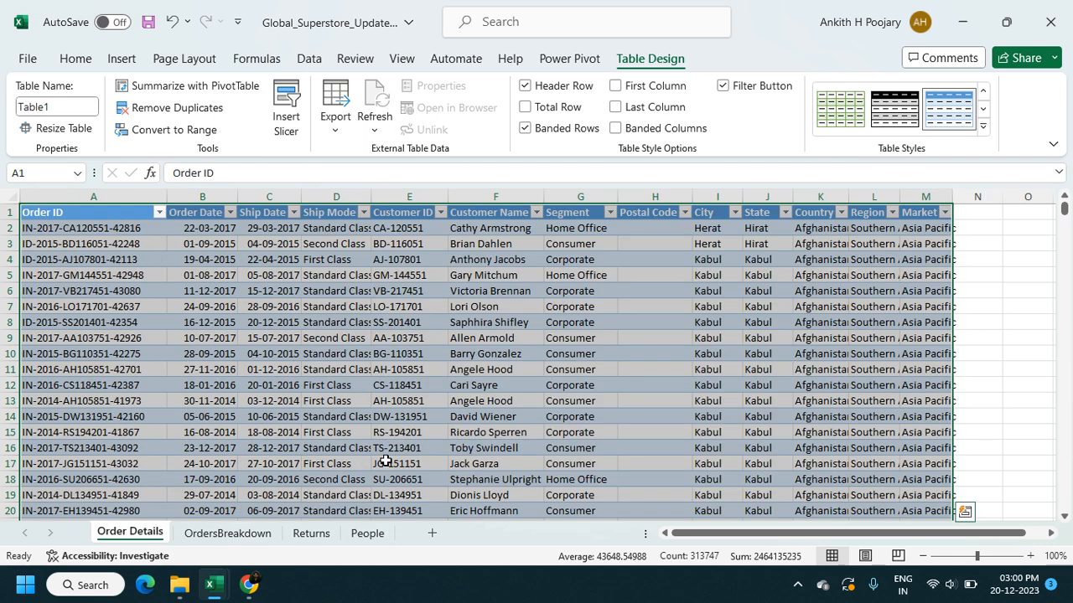
click(483, 434)
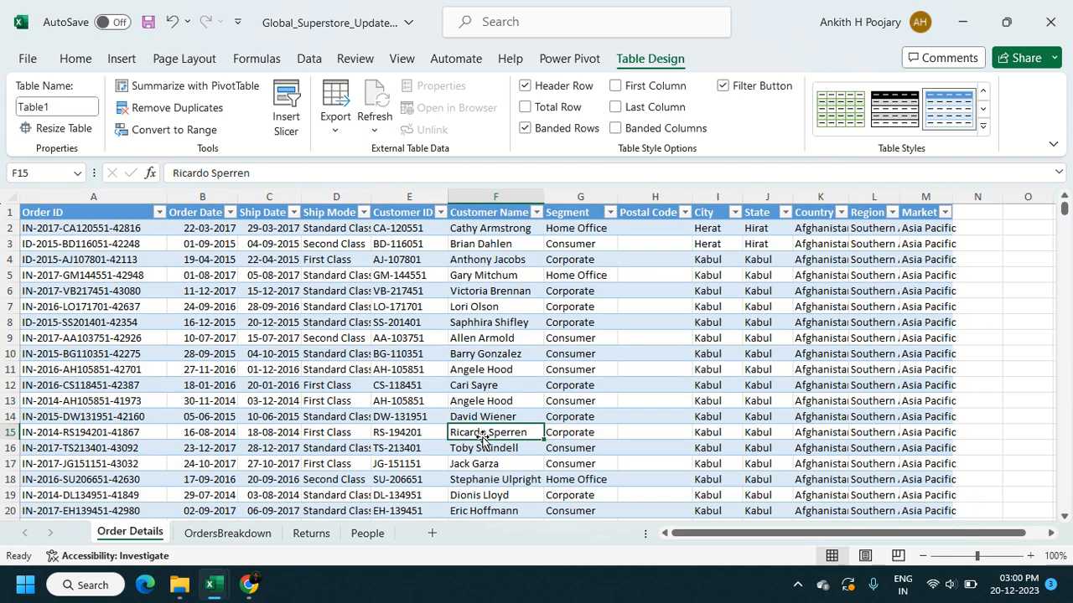
click(570, 59)
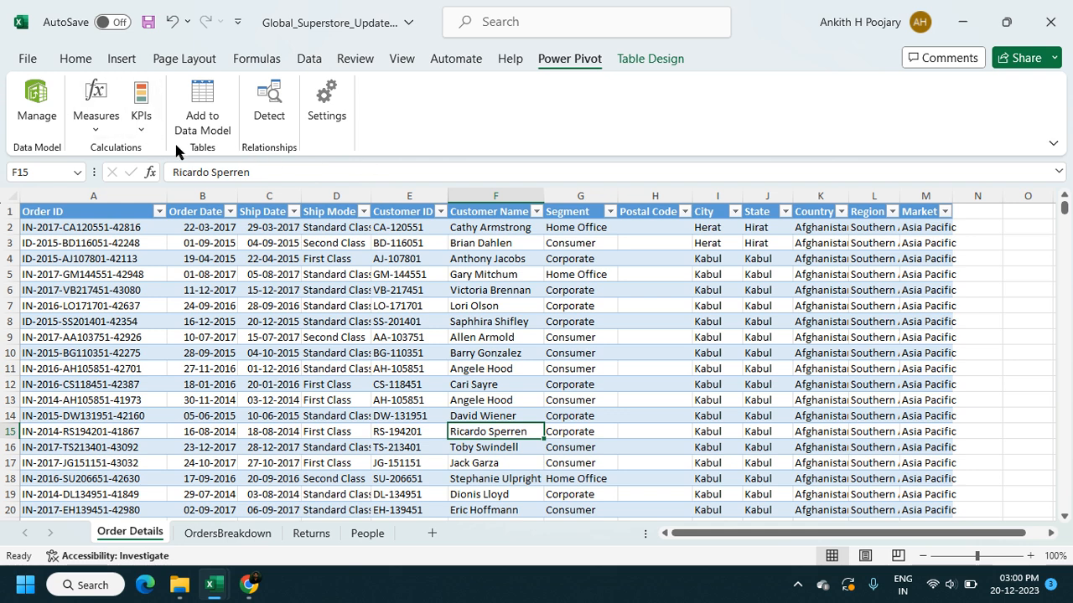
click(204, 100)
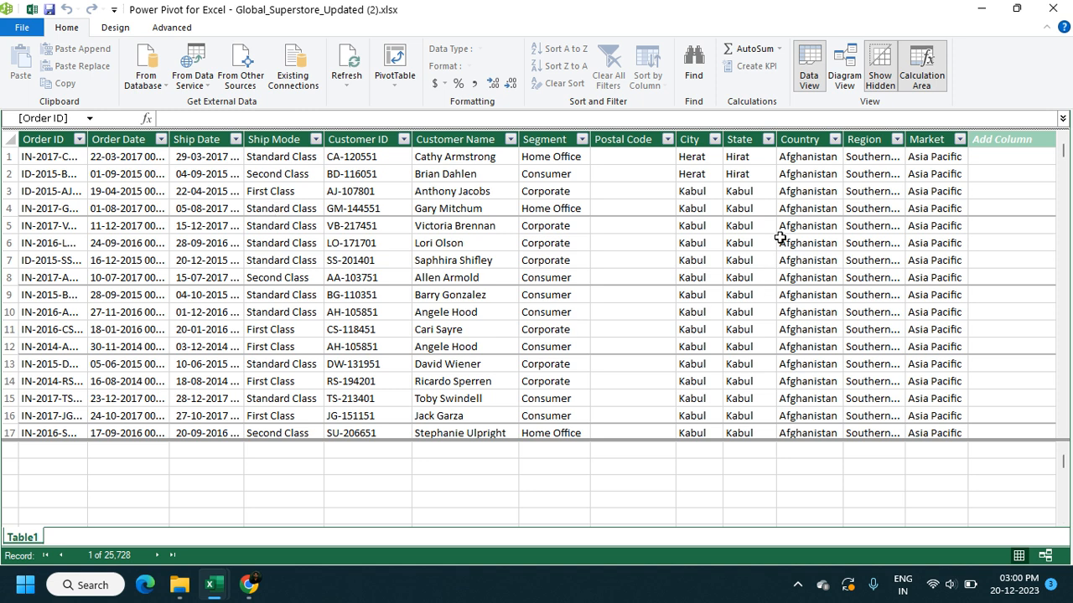
click(843, 67)
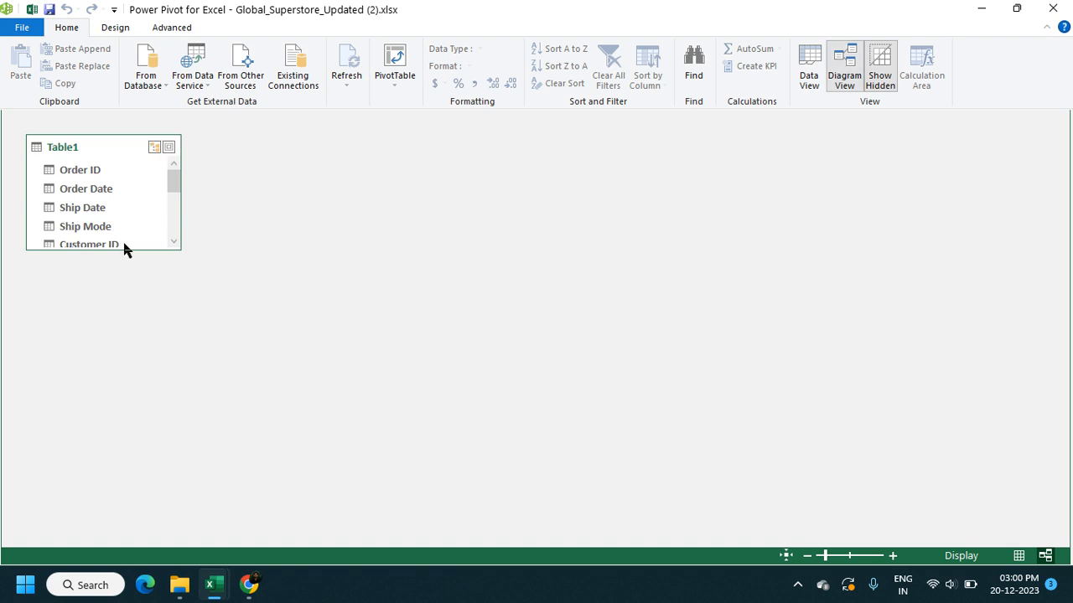
drag(126, 249, 135, 441)
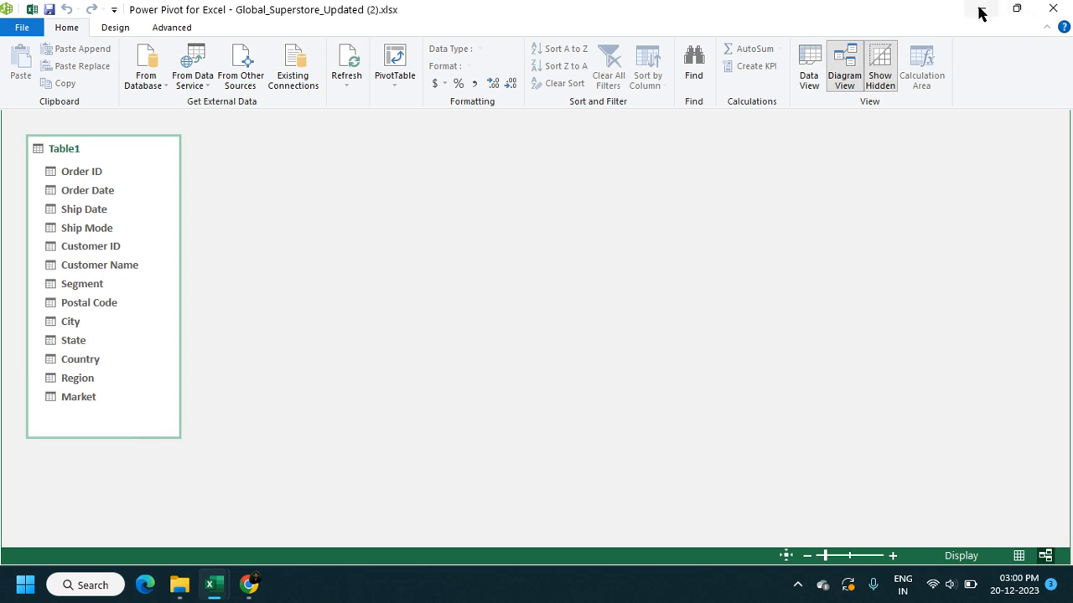
Return to the Global Superstore workbook and add the OrdersBreakdown sheet's table to the data model.
mouse_move(214, 584)
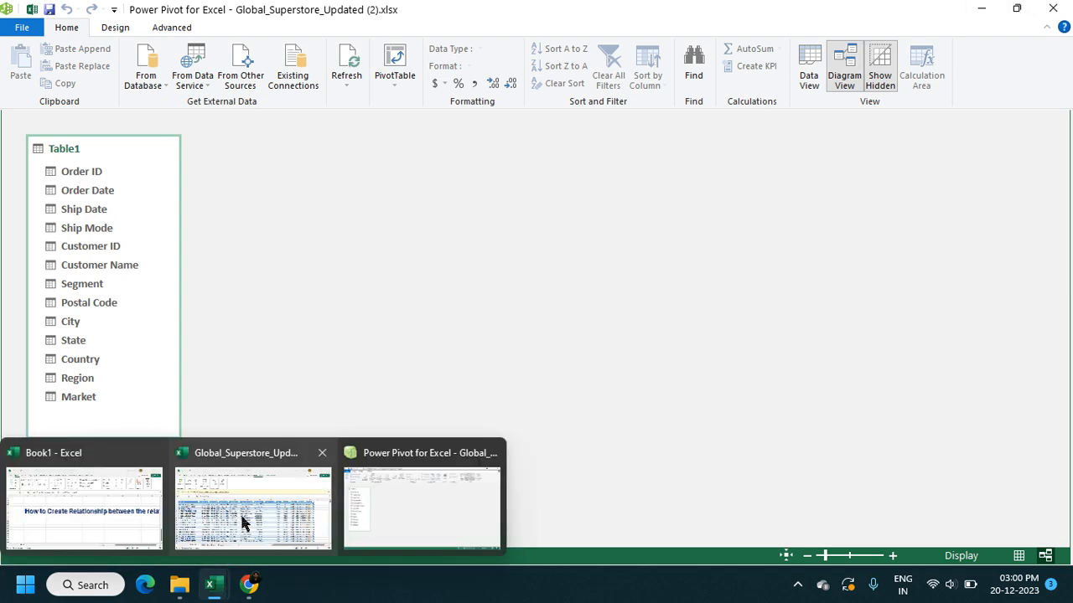
click(242, 522)
click(237, 534)
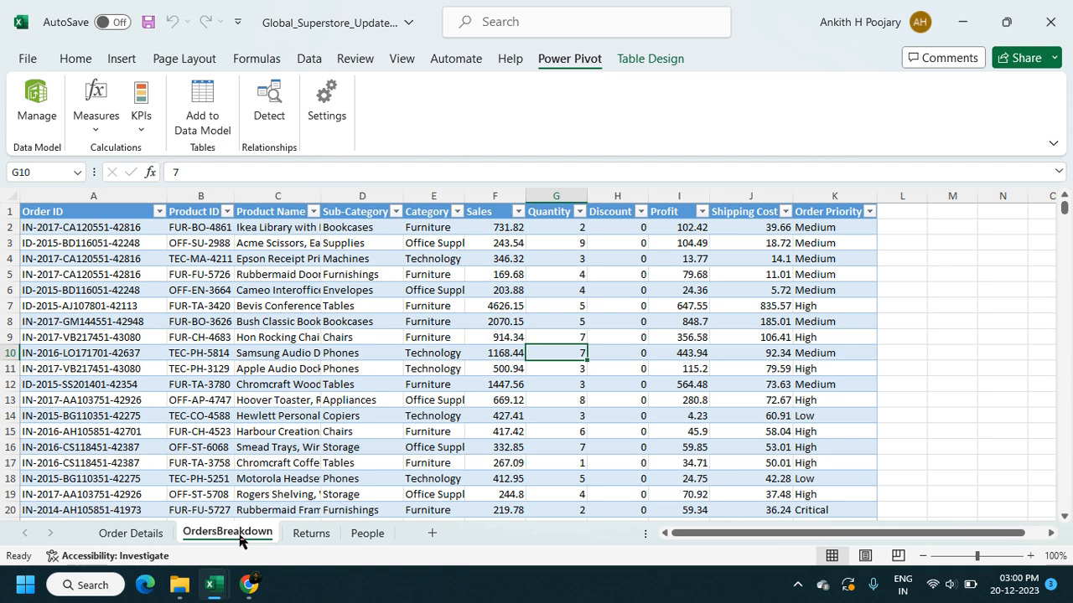
click(201, 109)
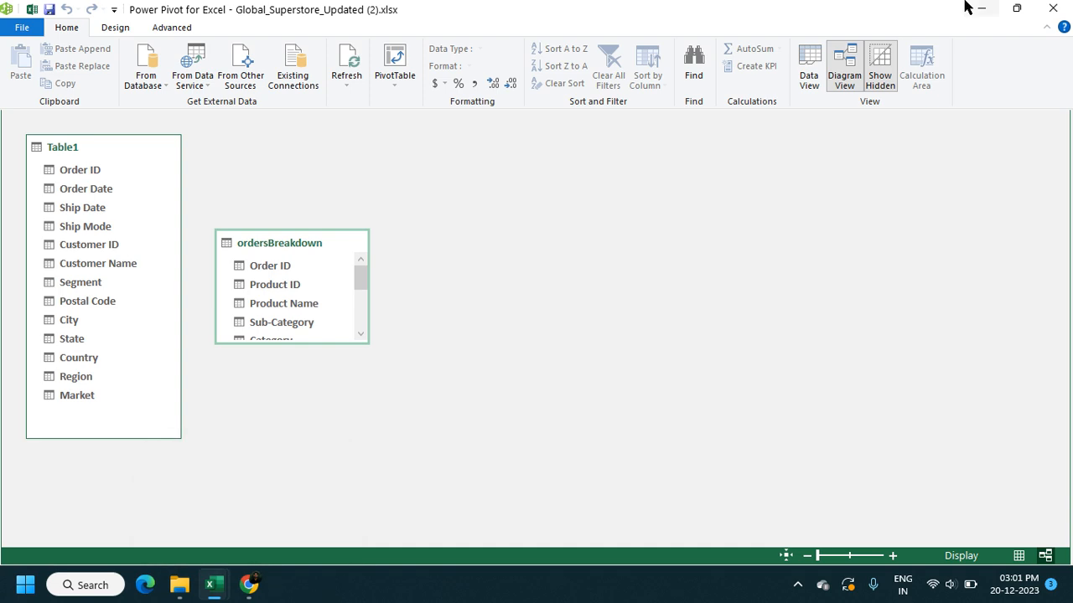
Add the tables on the Returns and People sheets of the workbook to the data model.
mouse_move(214, 585)
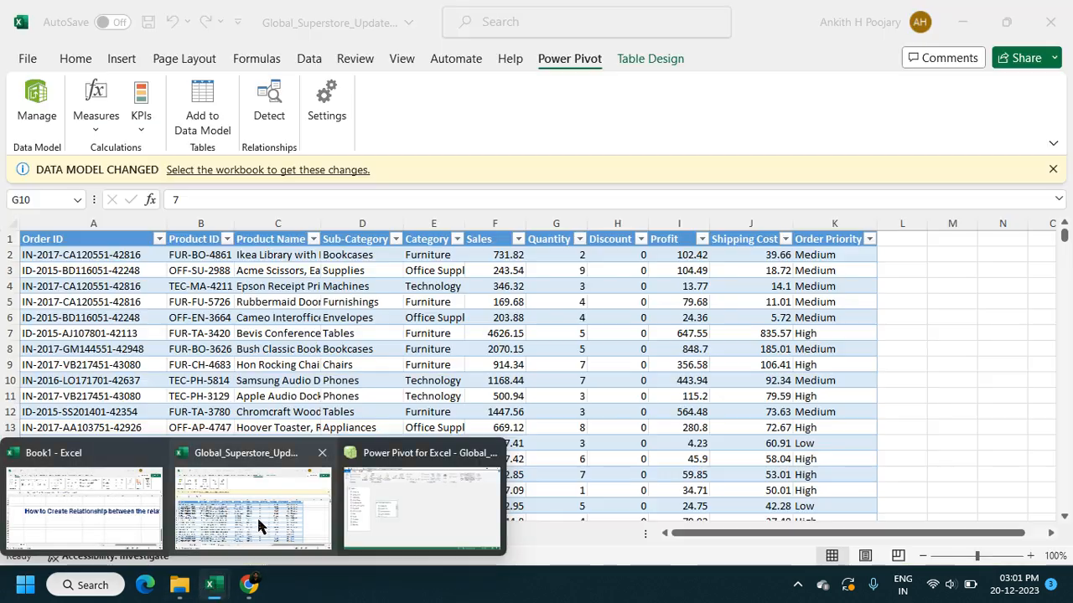
click(258, 520)
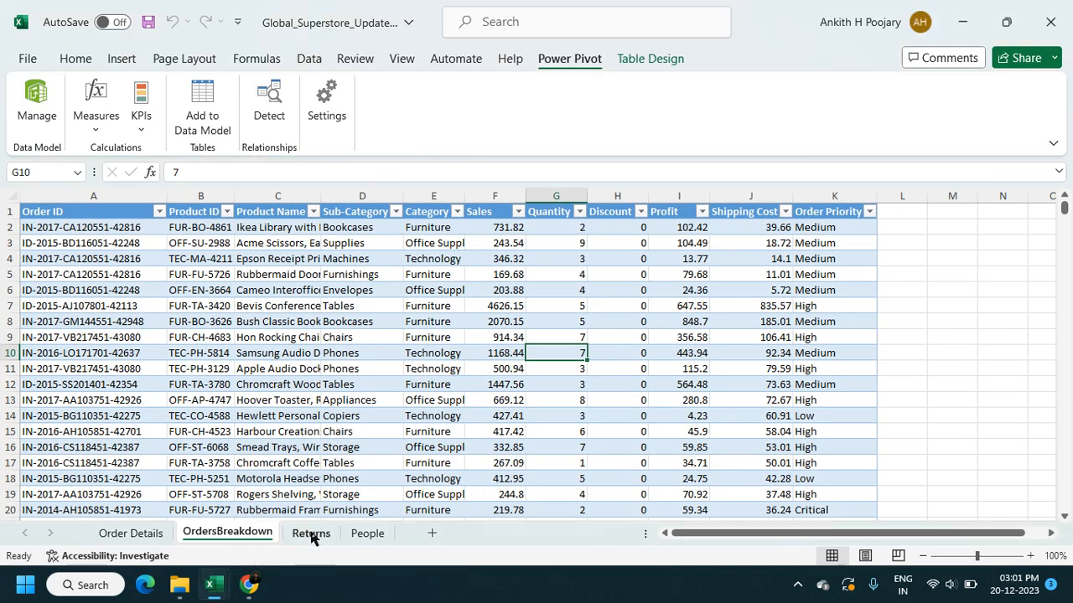
click(311, 533)
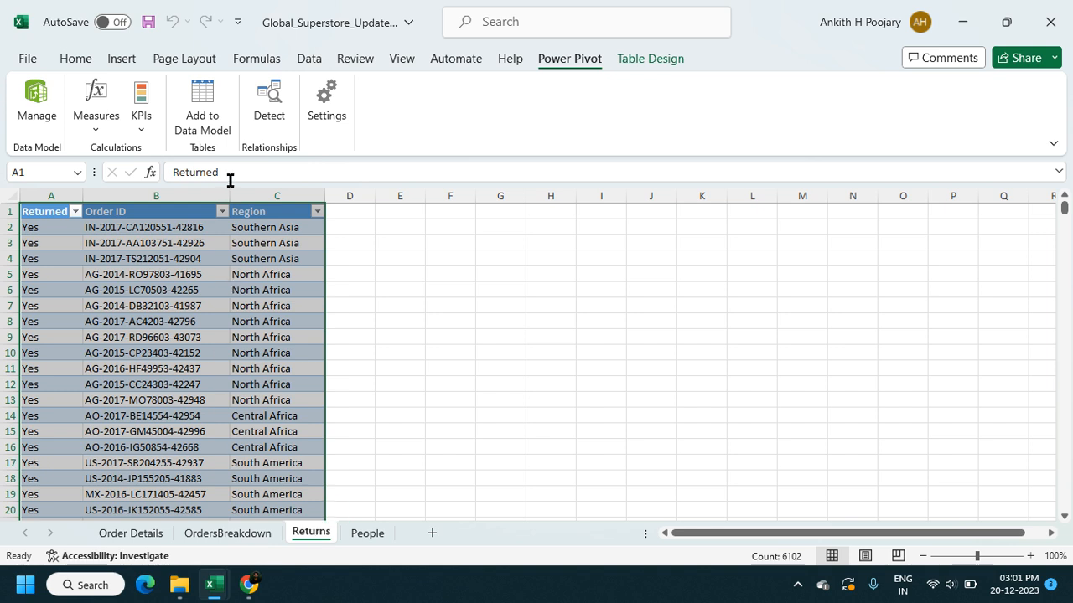
click(210, 119)
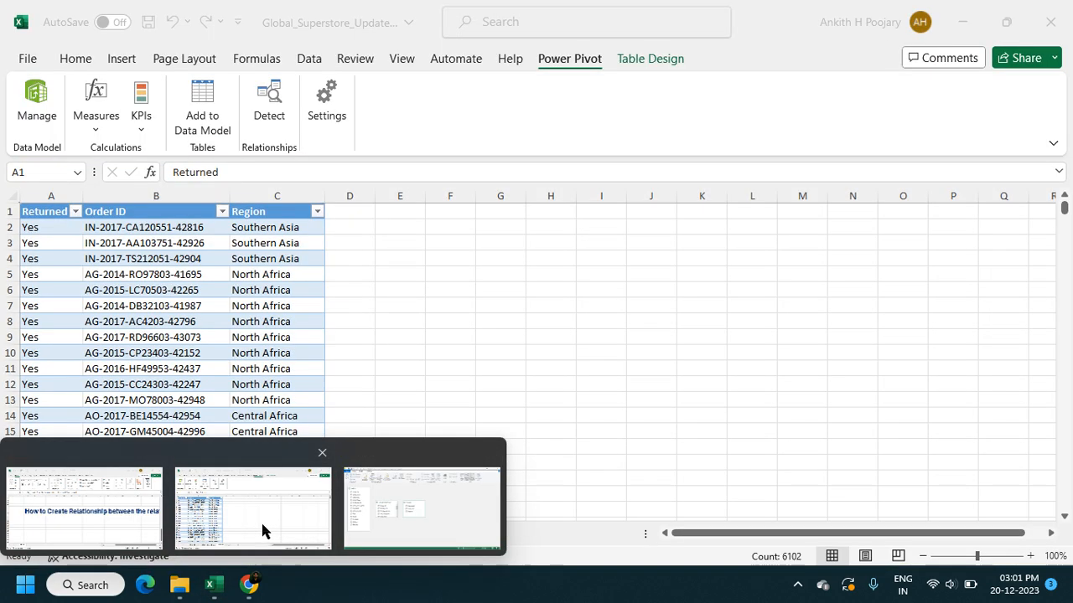
click(261, 524)
click(366, 533)
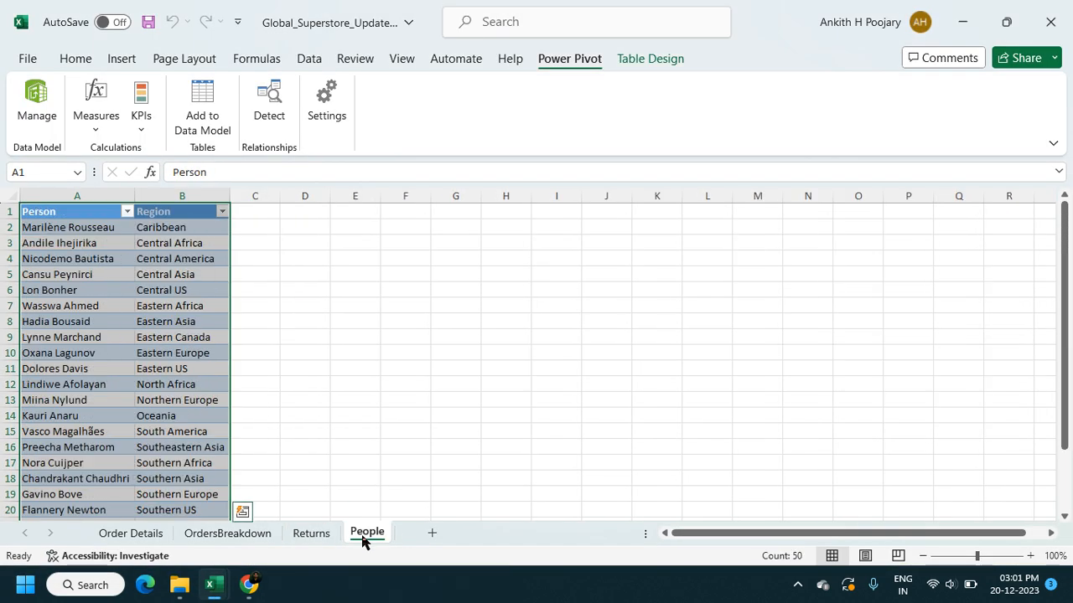
click(202, 116)
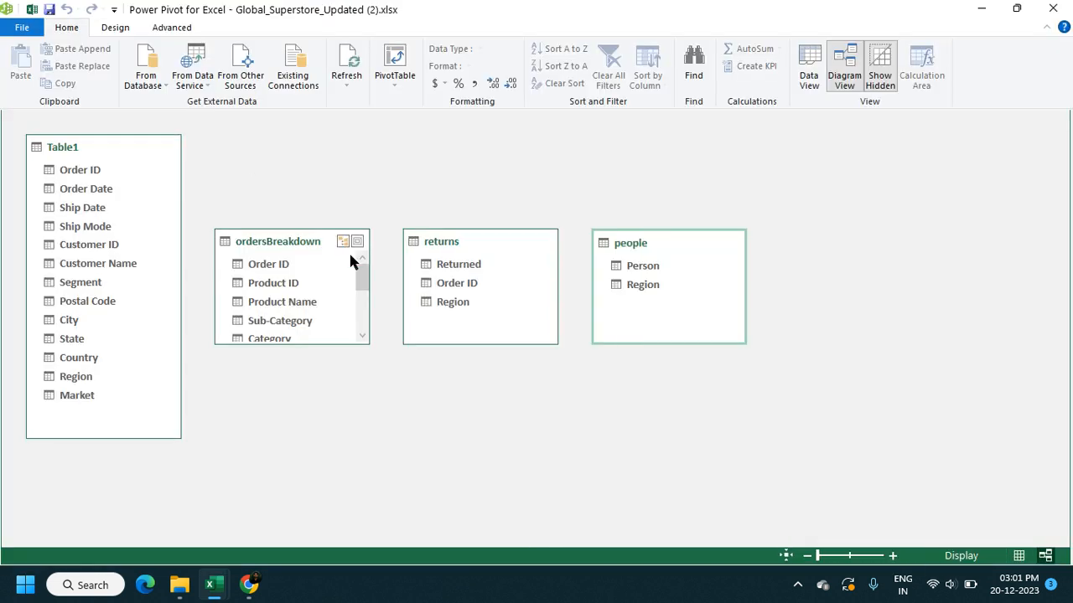
Extend the ordersBreakdown, returns and people boxes upward in the diagram so all three have the same height.
drag(317, 227, 310, 178)
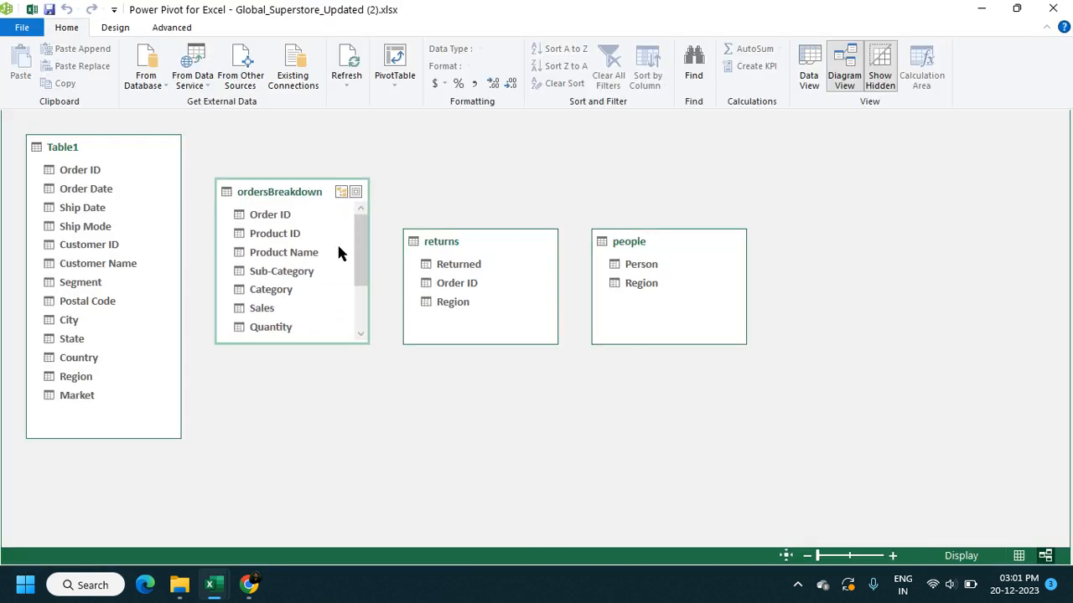
drag(440, 228, 438, 179)
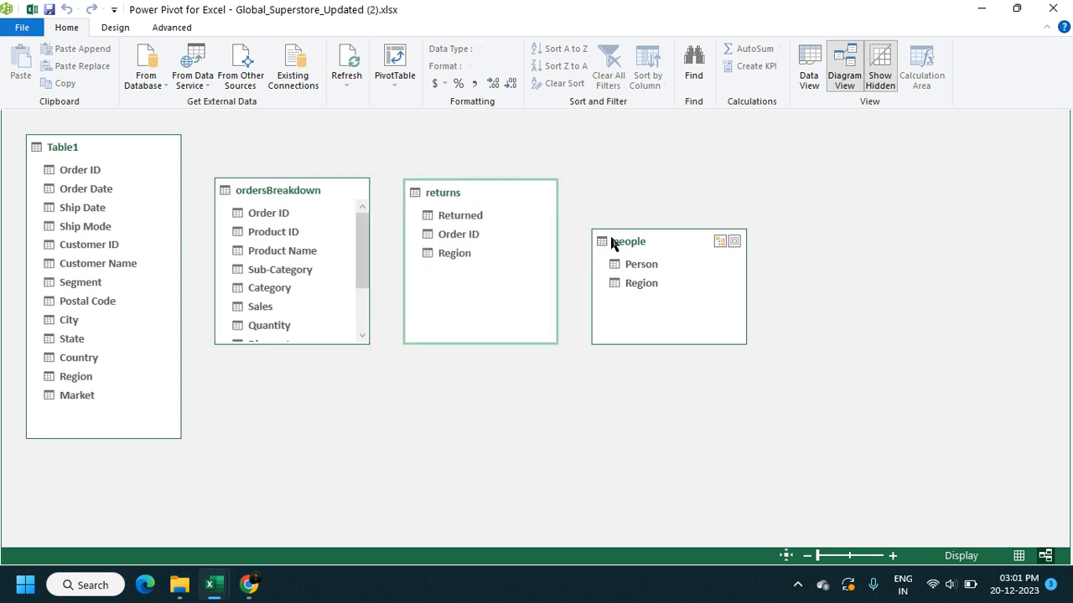
drag(629, 230, 632, 178)
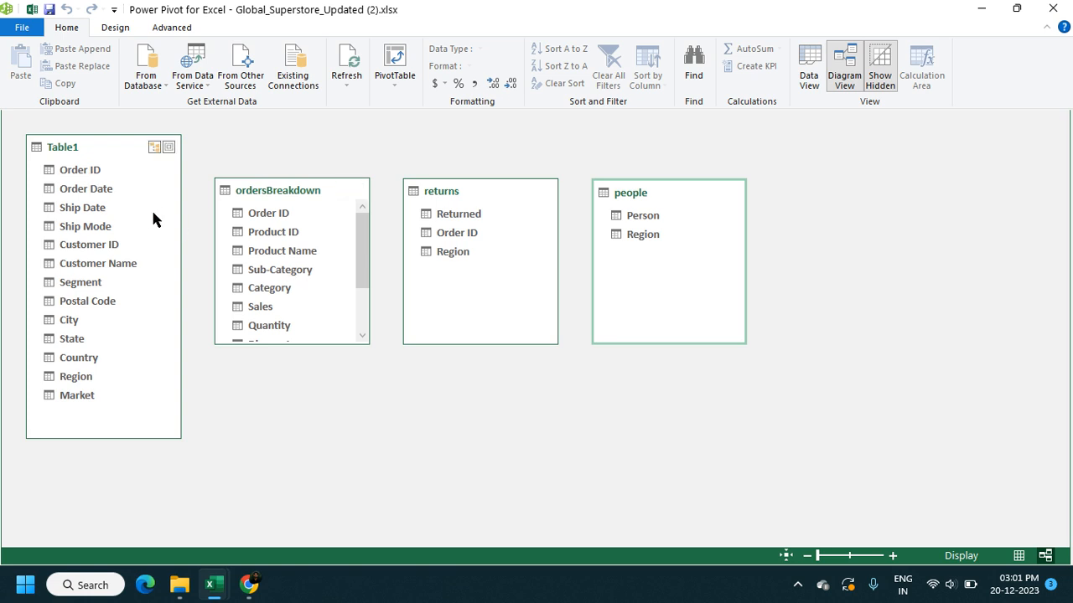
Create an active relationship between Order ID in Table1 and Order ID in ordersBreakdown.
click(82, 172)
right_click(81, 176)
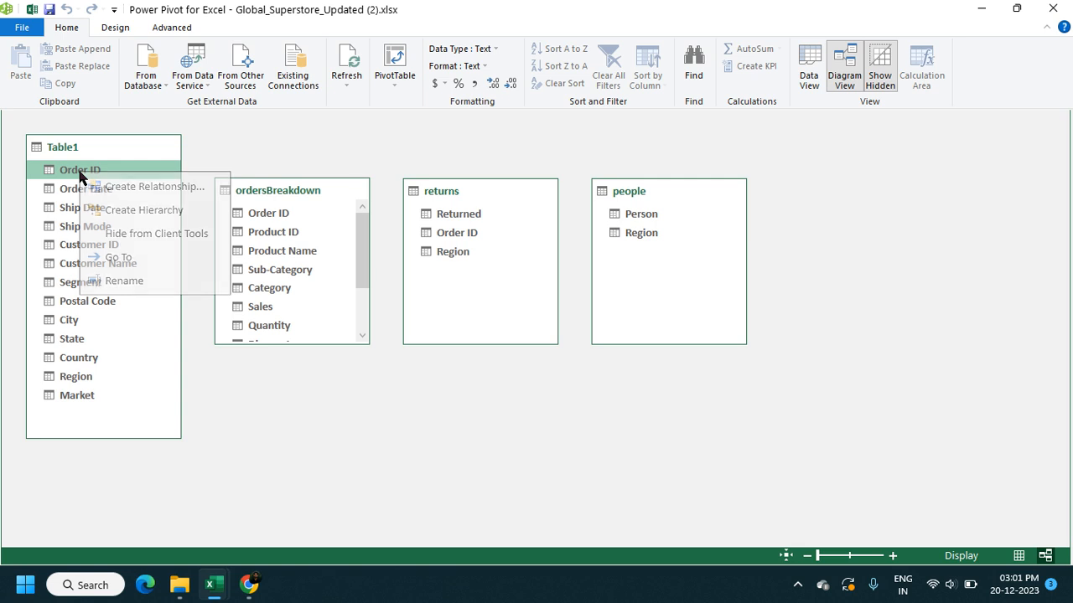
click(125, 187)
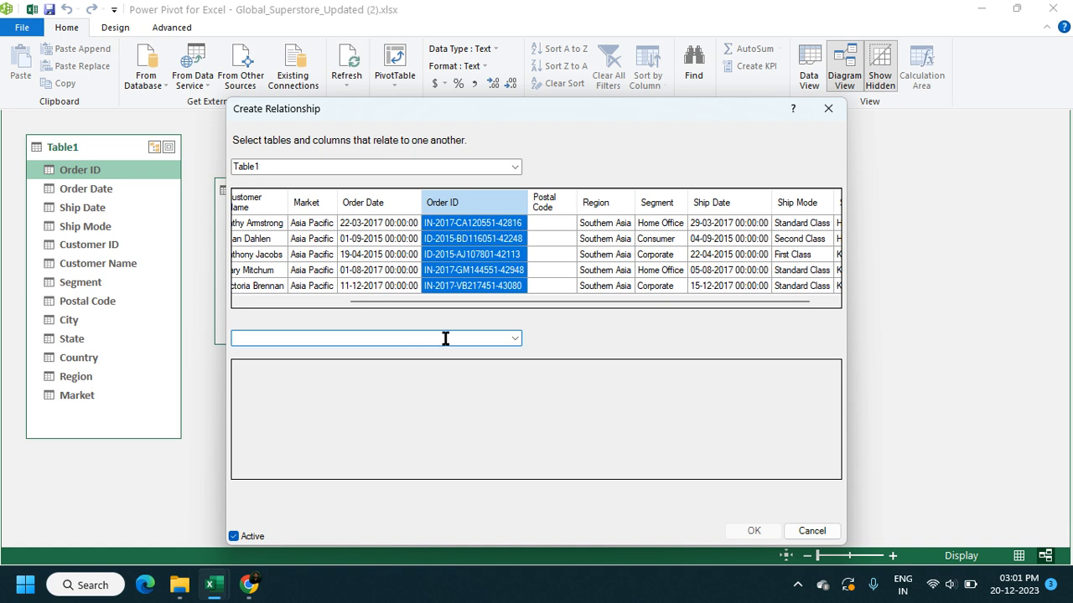
click(514, 338)
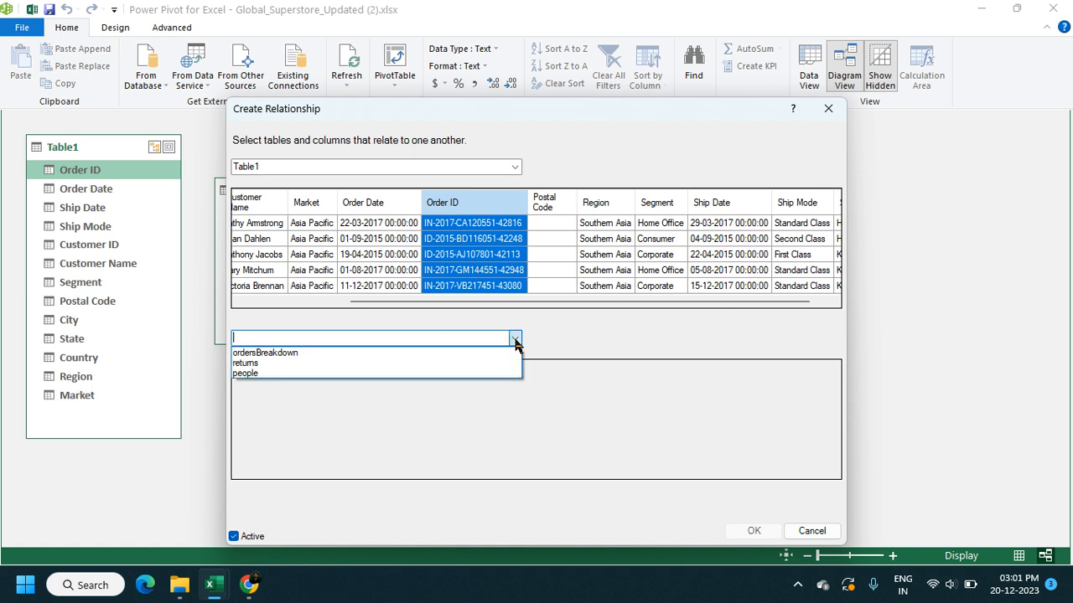
click(320, 361)
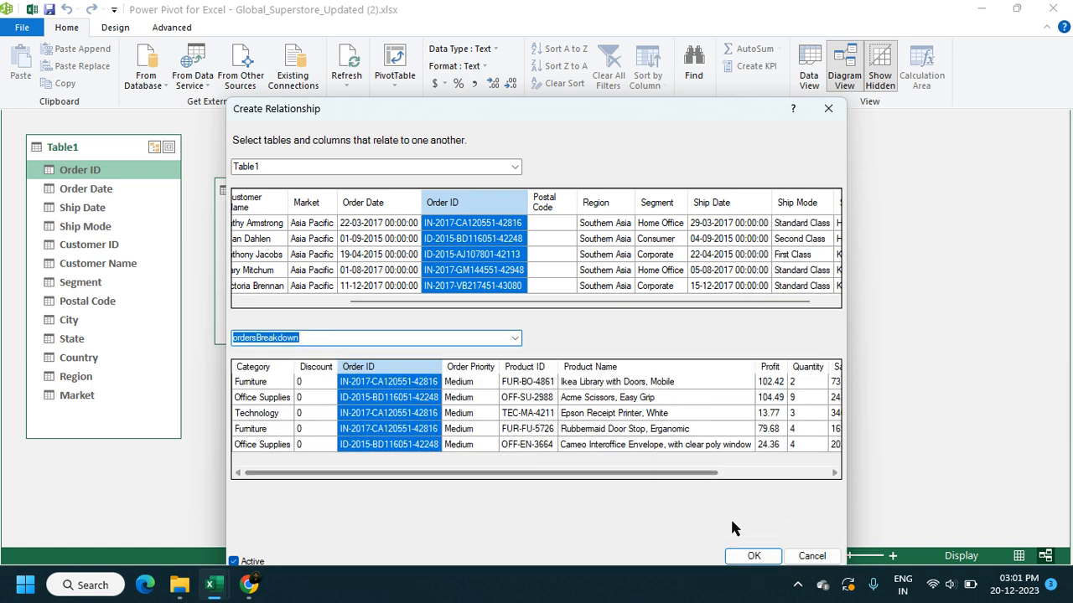
click(754, 558)
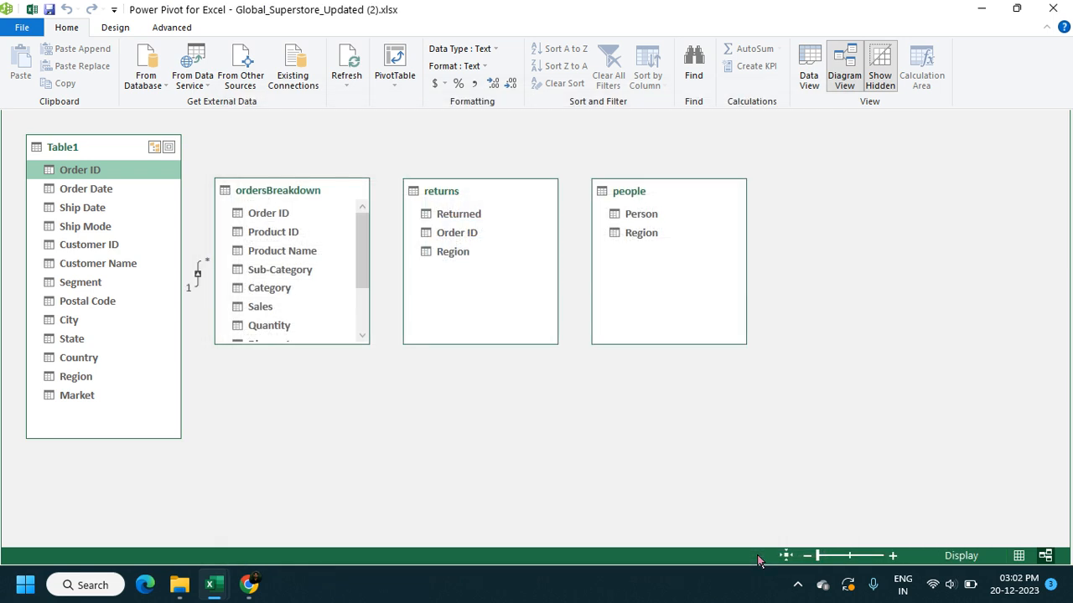
Rearrange the diagram by moving the returns table down and placing ordersBreakdown above it, farther from Table1.
click(456, 233)
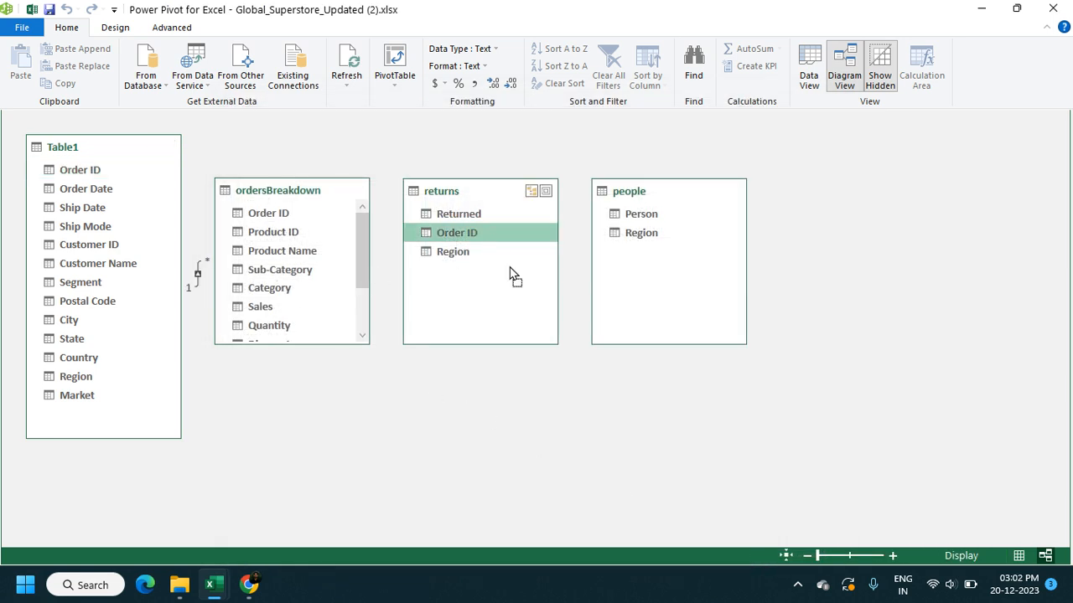
drag(490, 191, 481, 382)
drag(323, 191, 493, 206)
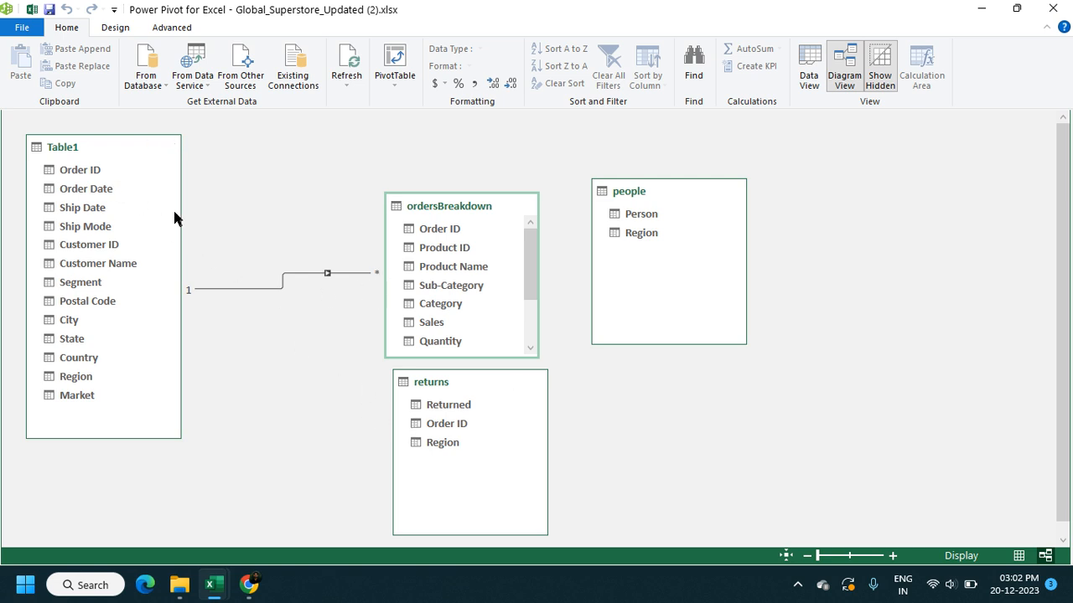
Create an active relationship from Order ID in Table1 to the returns table.
click(89, 174)
right_click(89, 173)
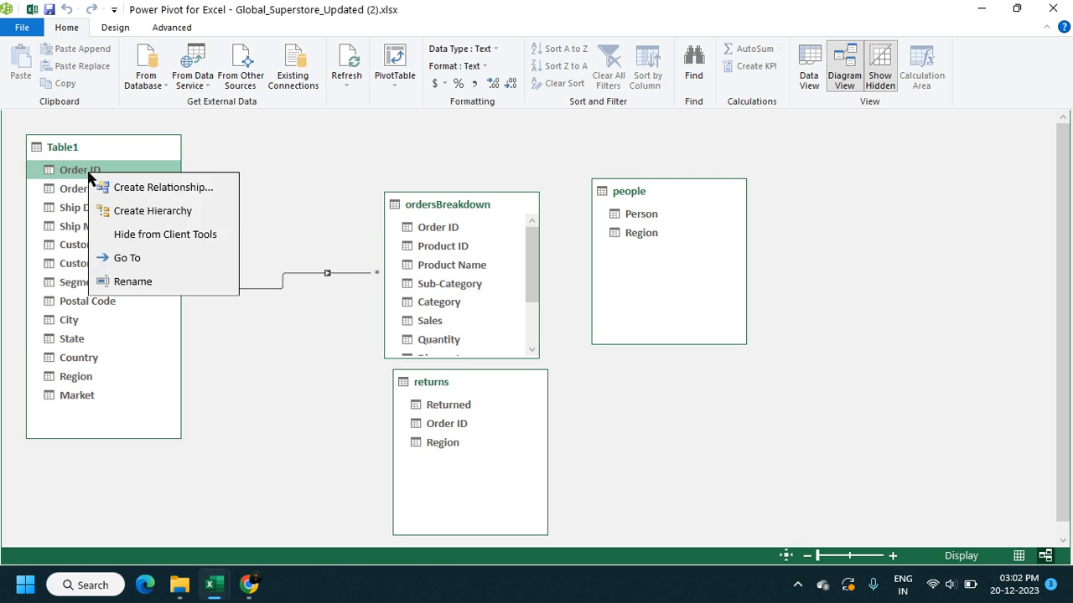
click(131, 196)
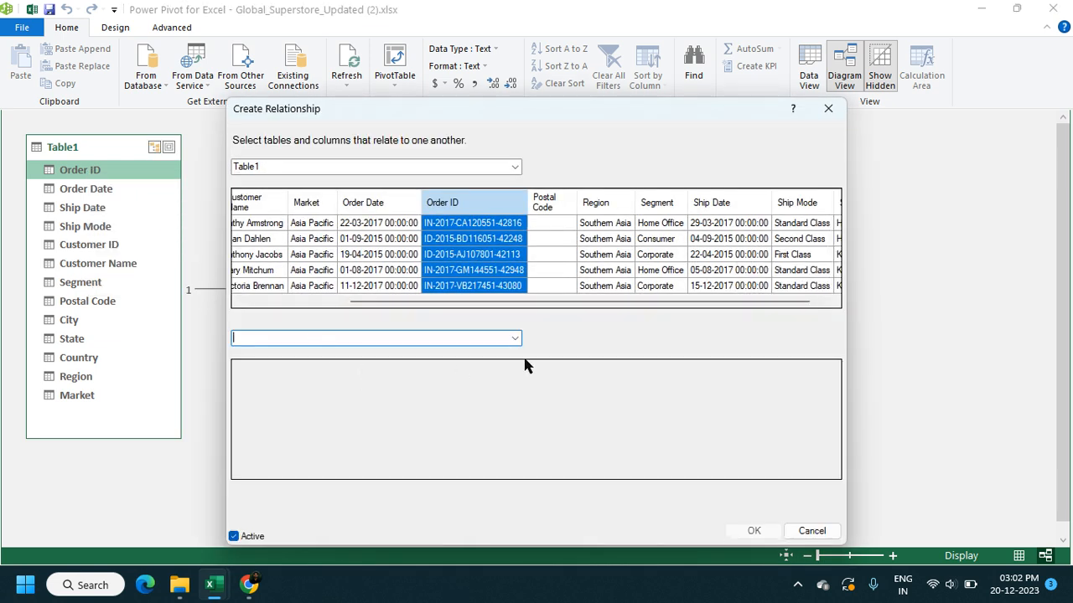
click(516, 339)
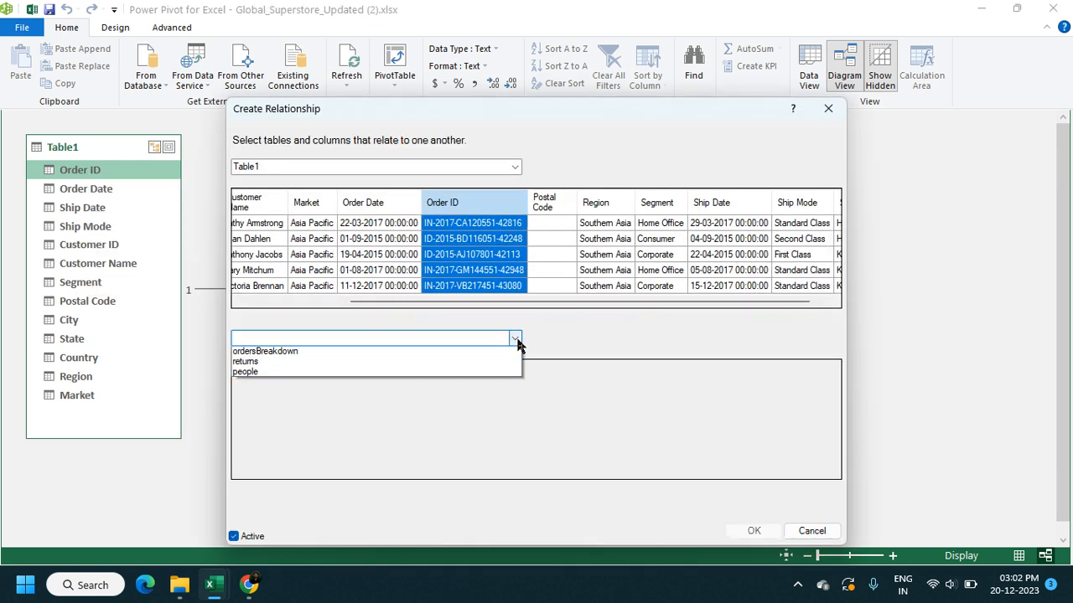
click(326, 363)
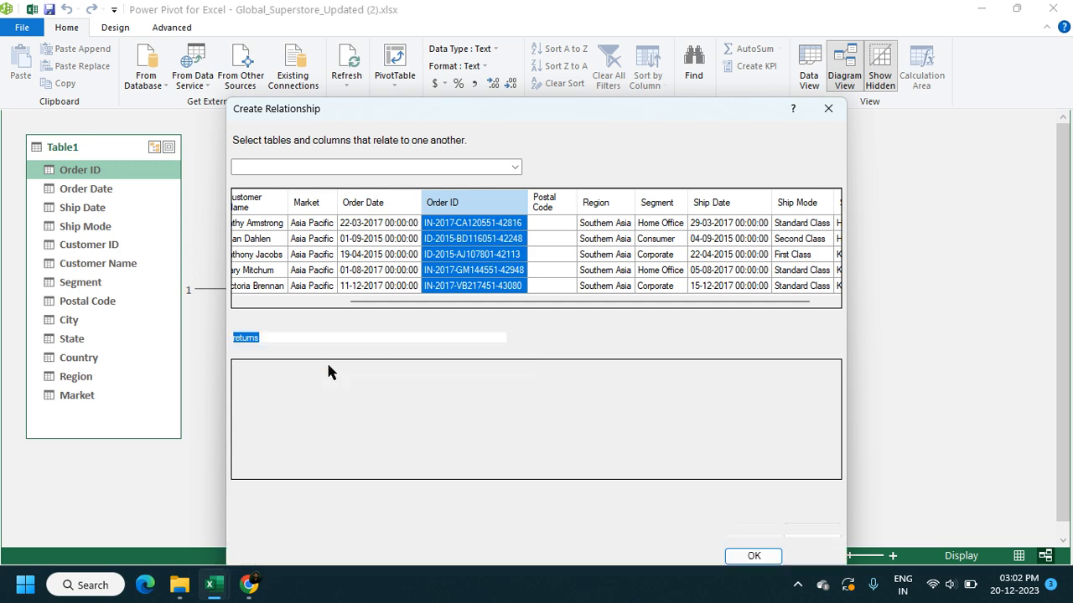
click(753, 555)
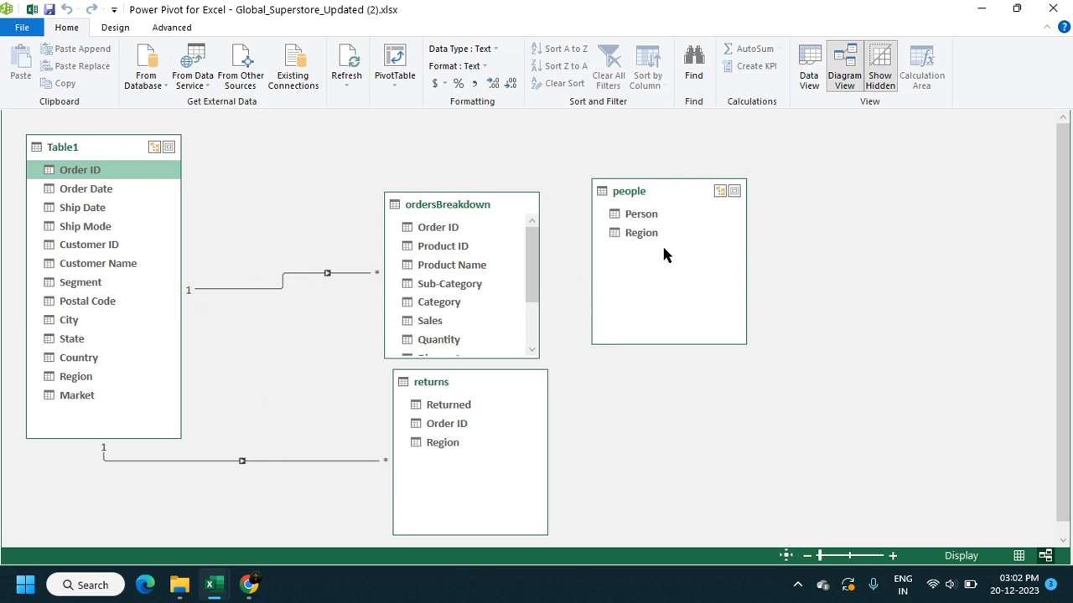
Create an active relationship from Region in Table1 to the people table.
right_click(79, 382)
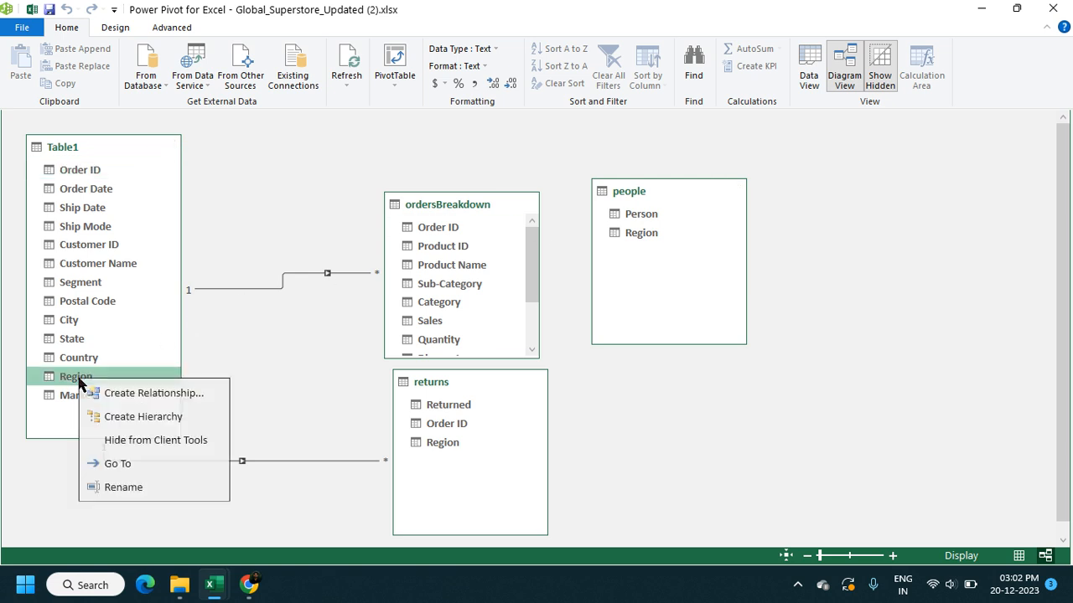
click(135, 394)
click(515, 340)
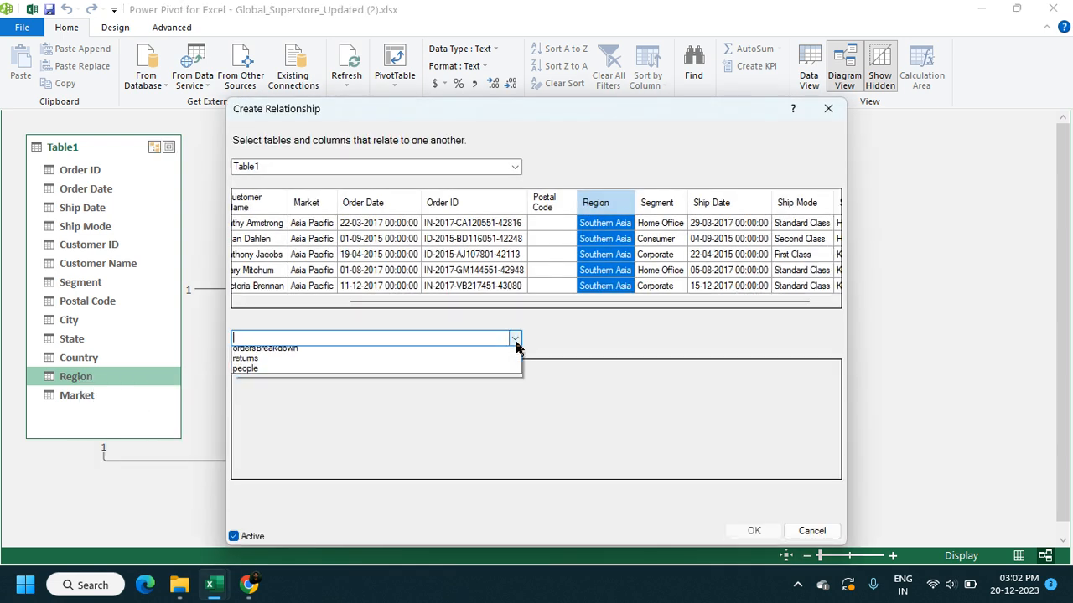
click(371, 374)
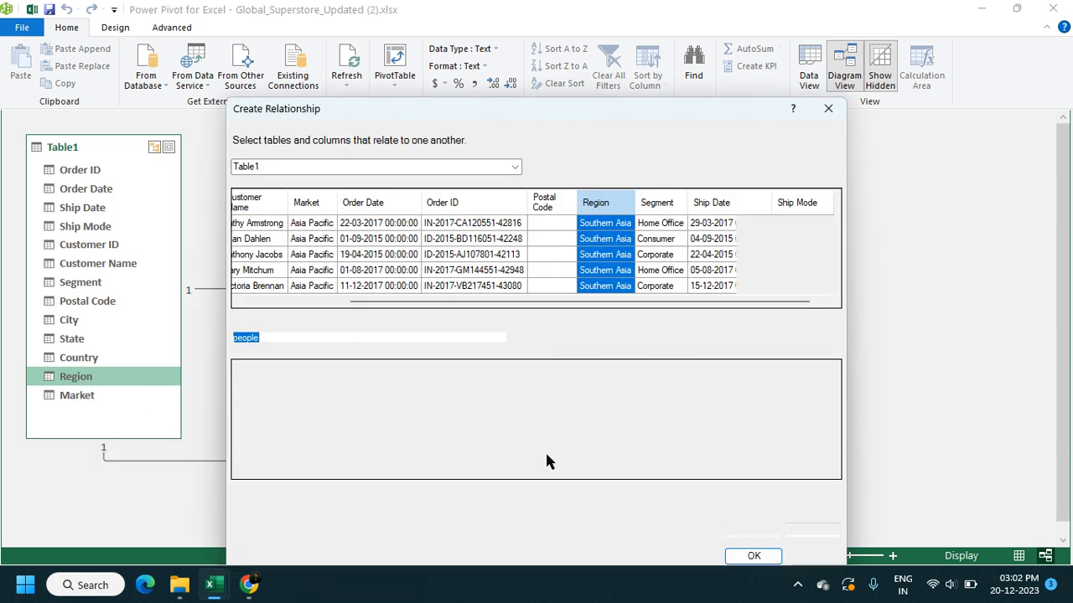
click(744, 555)
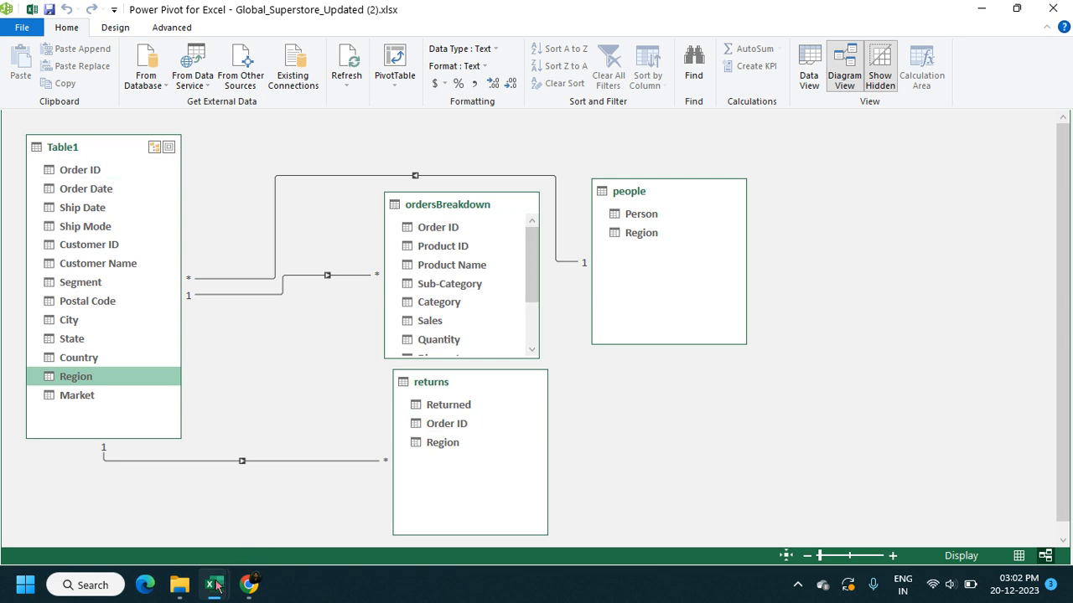
Check the name of the table on the Order Details sheet in the workbook, and return to the Power Pivot diagram.
mouse_move(212, 587)
click(256, 507)
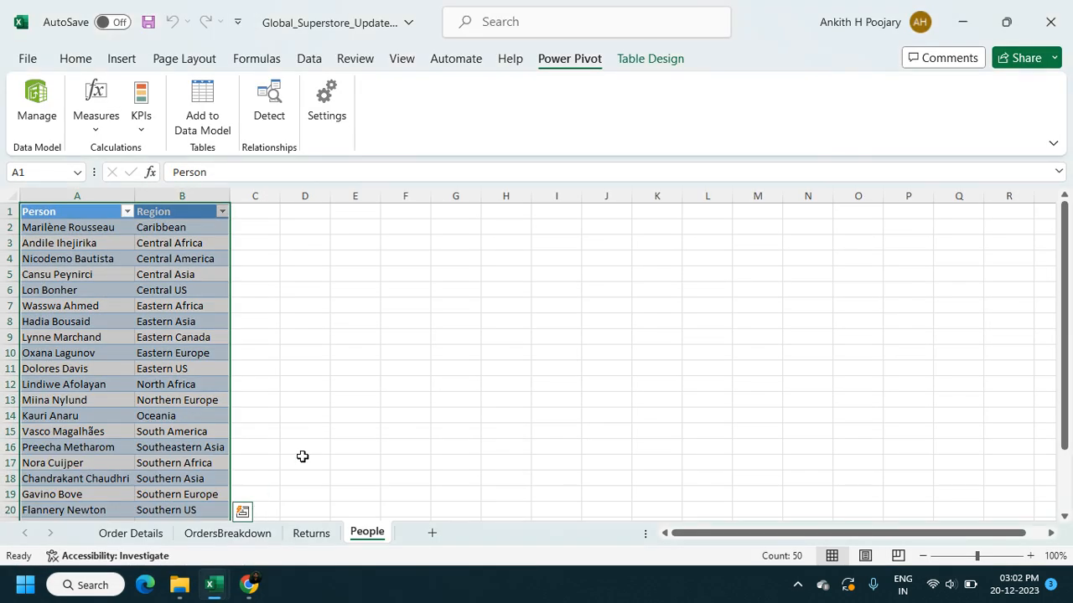
click(130, 534)
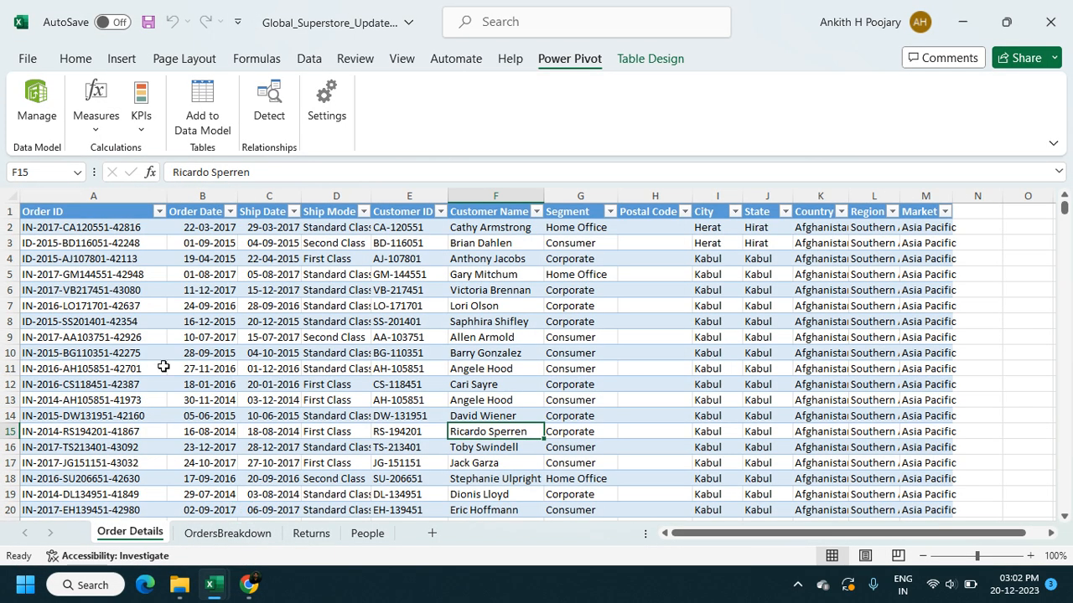
click(622, 65)
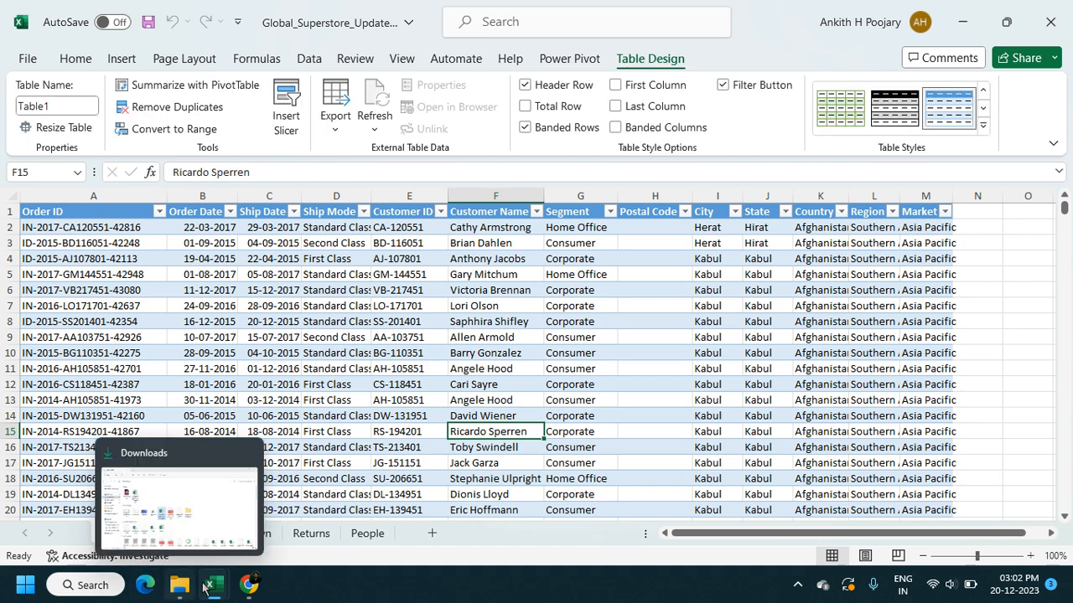
mouse_move(219, 584)
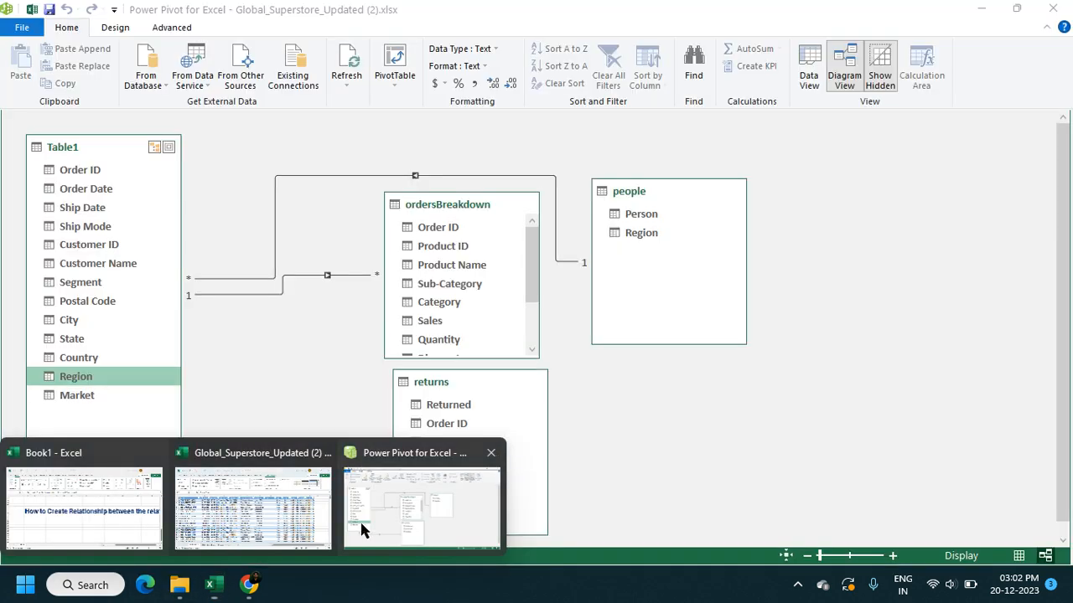
click(360, 491)
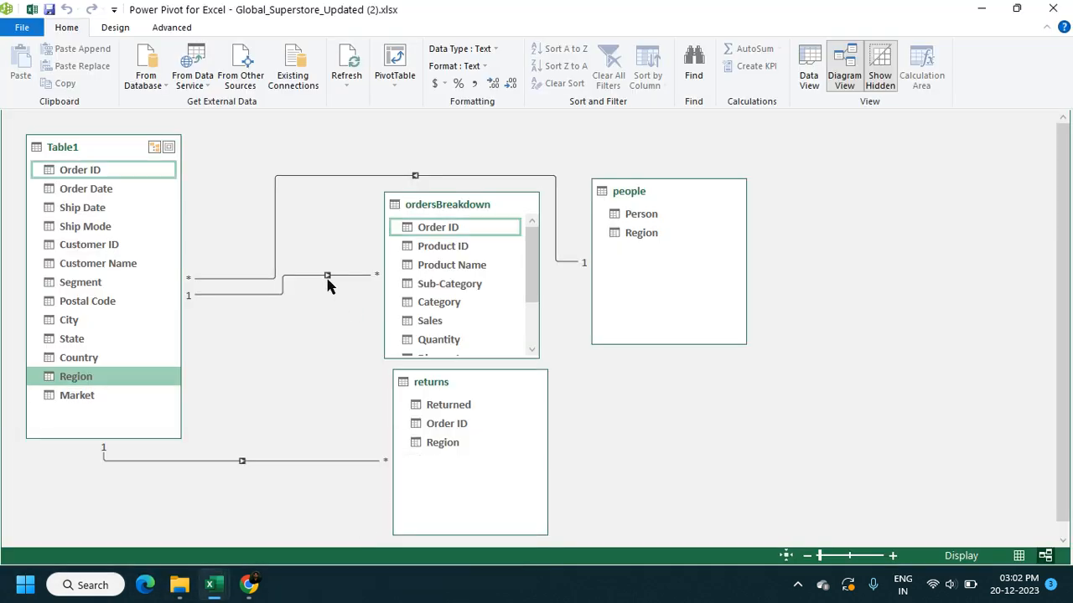
Insert a PivotTable from the data model on a new worksheet and move its field list clear of the report.
click(398, 67)
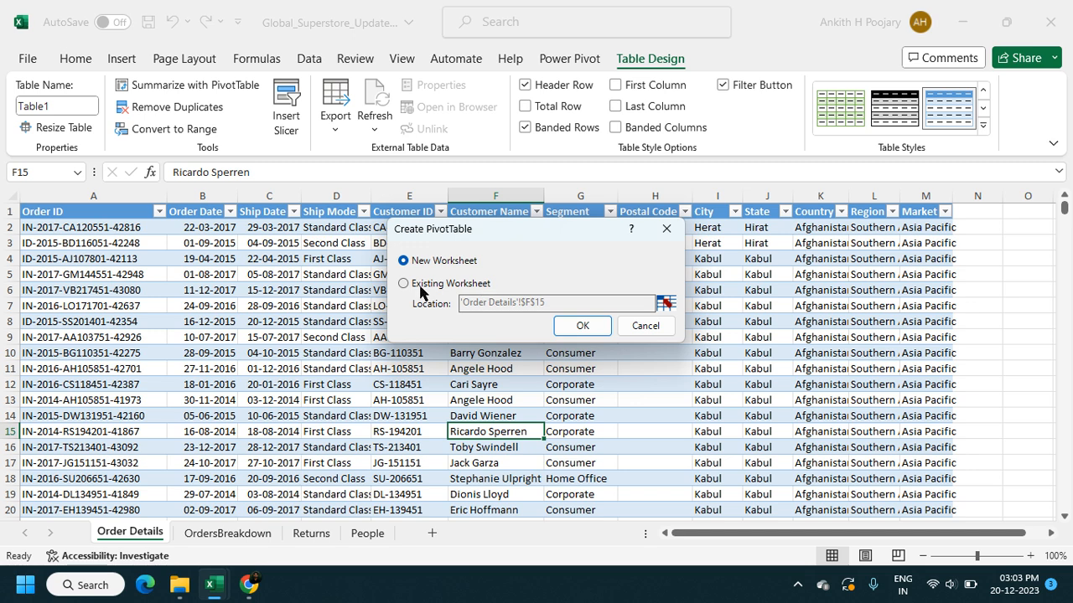
click(582, 327)
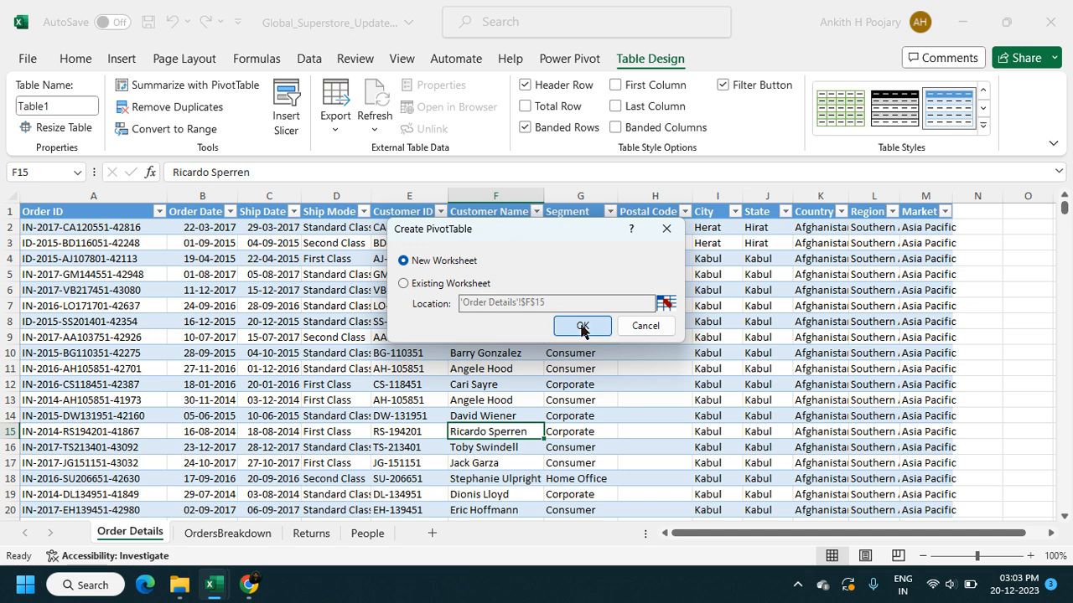
drag(477, 176, 806, 127)
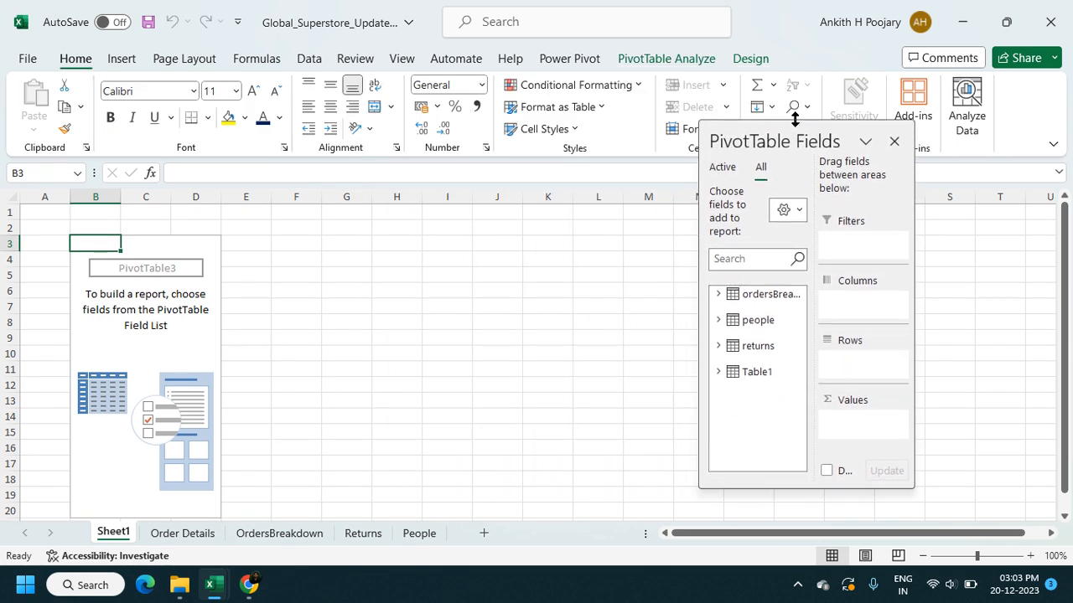
Expand the ordersBreakdown and Table1 field groups and enlarge the PivotTable field list so more fields fit.
click(750, 296)
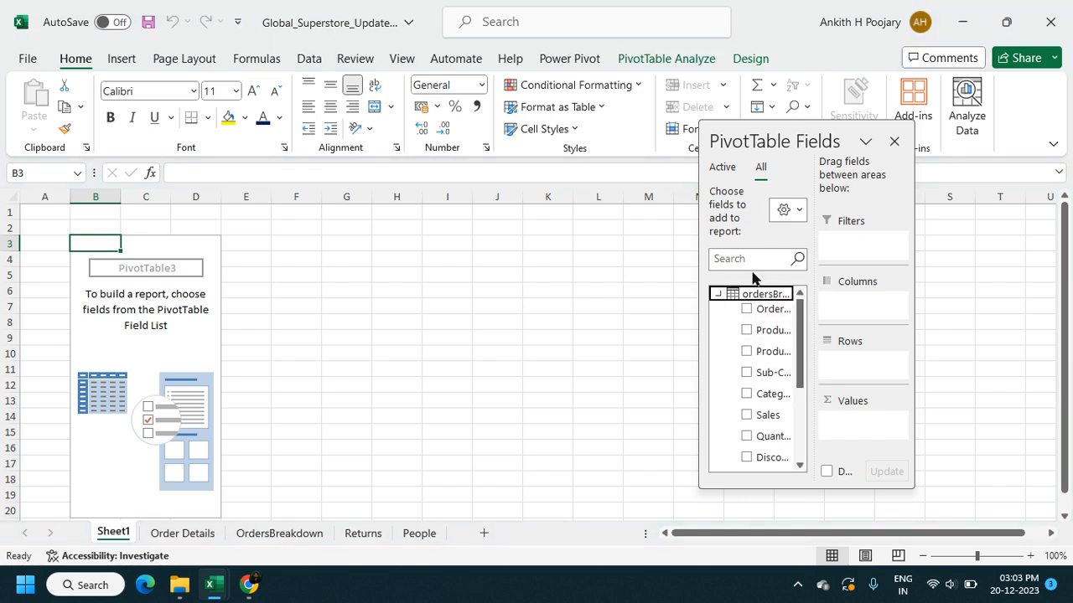
click(805, 108)
click(764, 109)
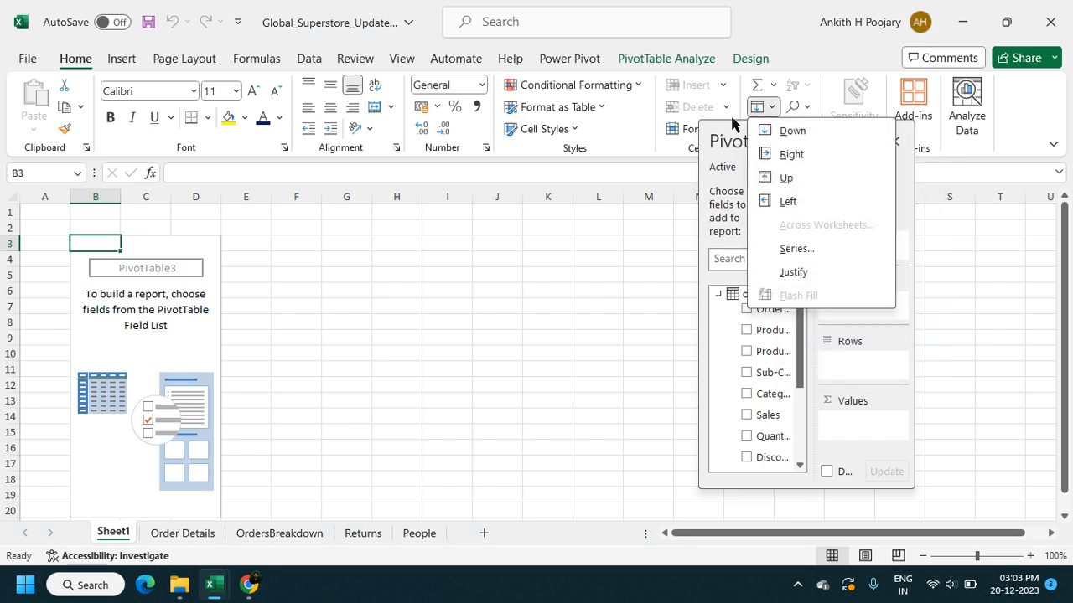
click(730, 113)
drag(753, 123, 747, 74)
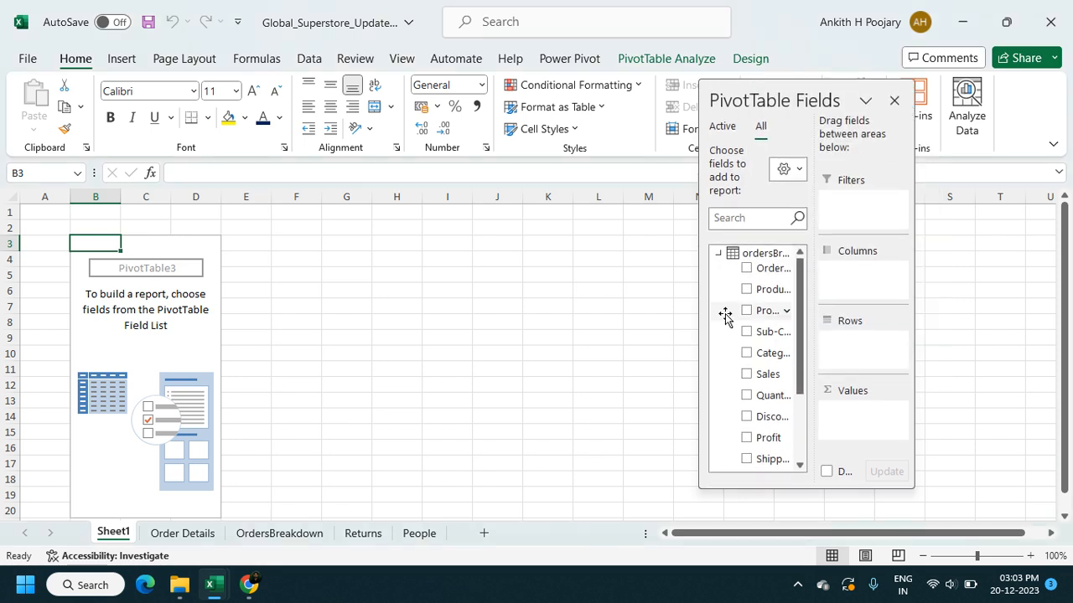
scroll(752, 335, down, 3)
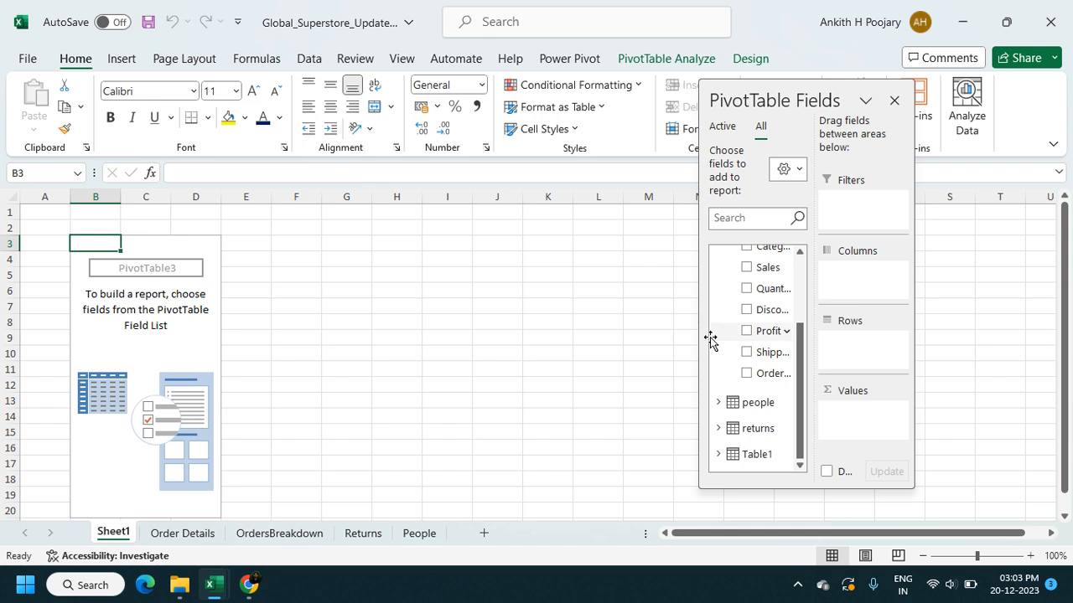
drag(699, 333, 638, 345)
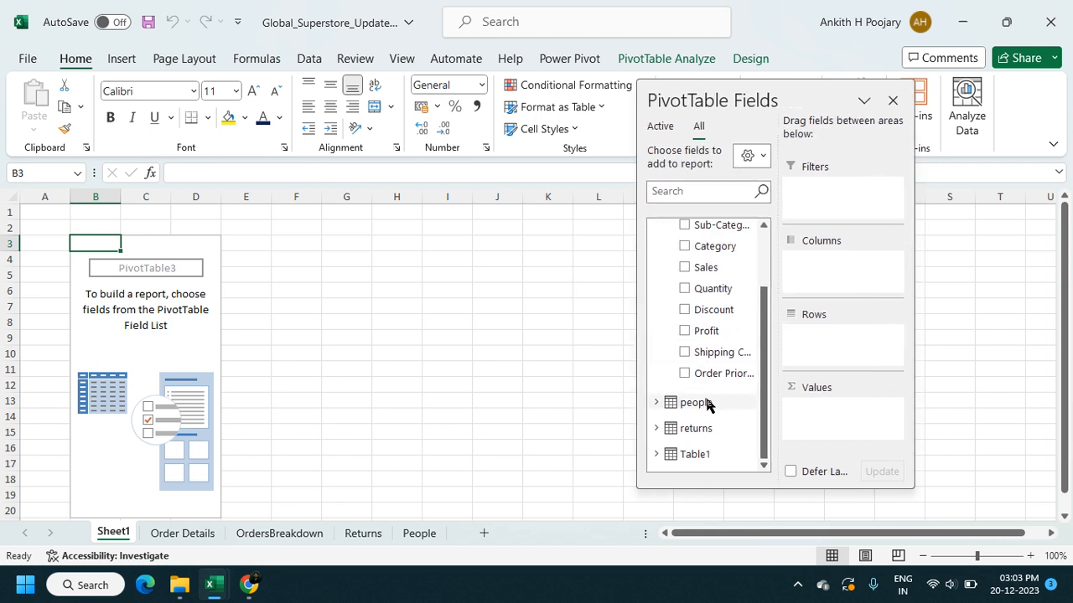
click(698, 458)
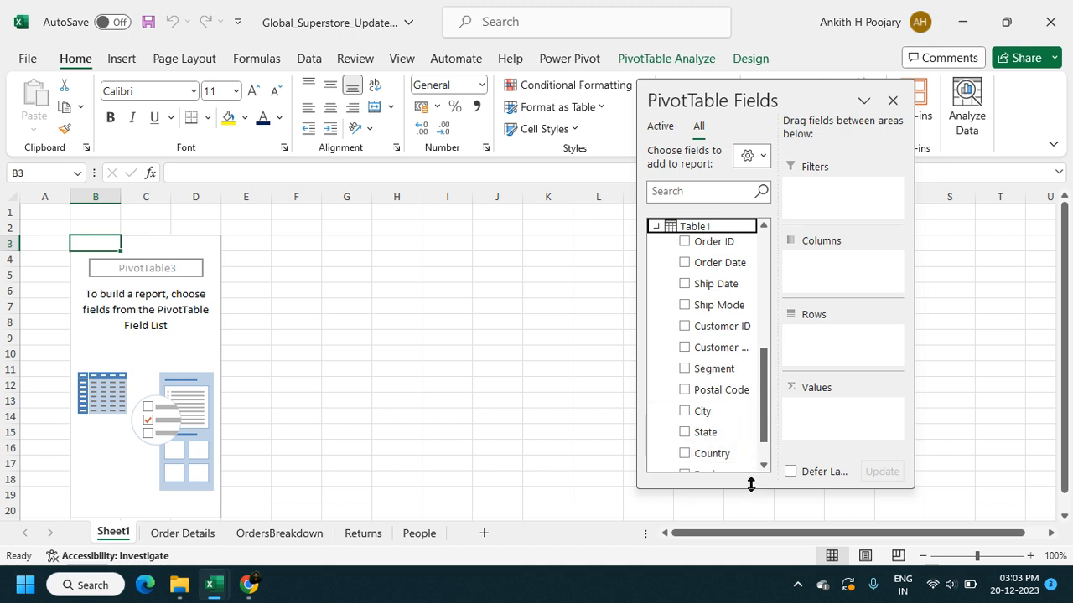
drag(748, 486, 750, 521)
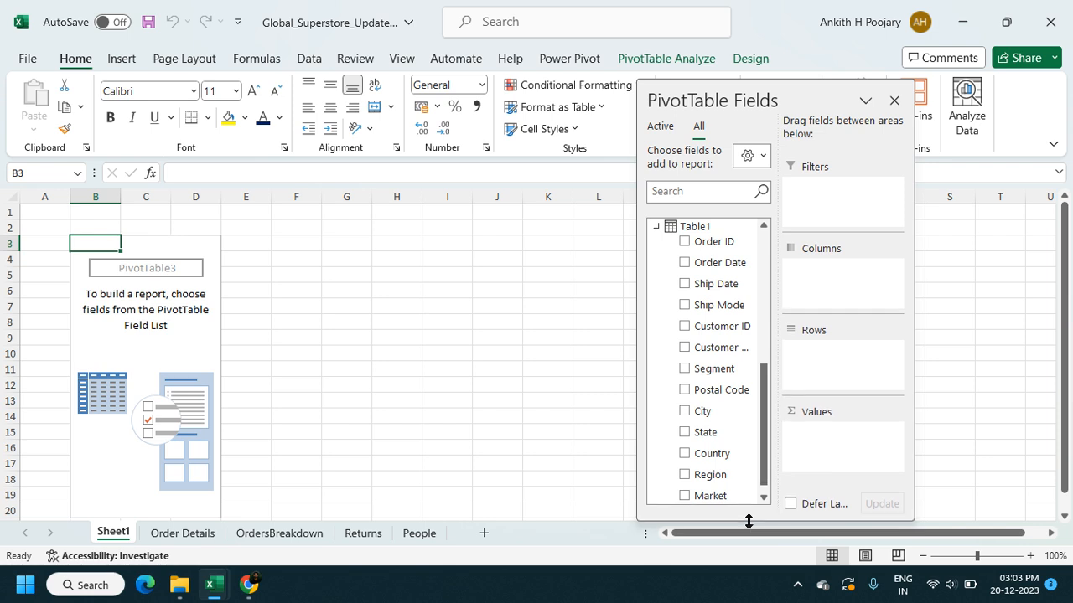
Add Country from Table1 as the PivotTable rows and Sales from ordersBreakdown as the summed values.
drag(715, 460, 826, 382)
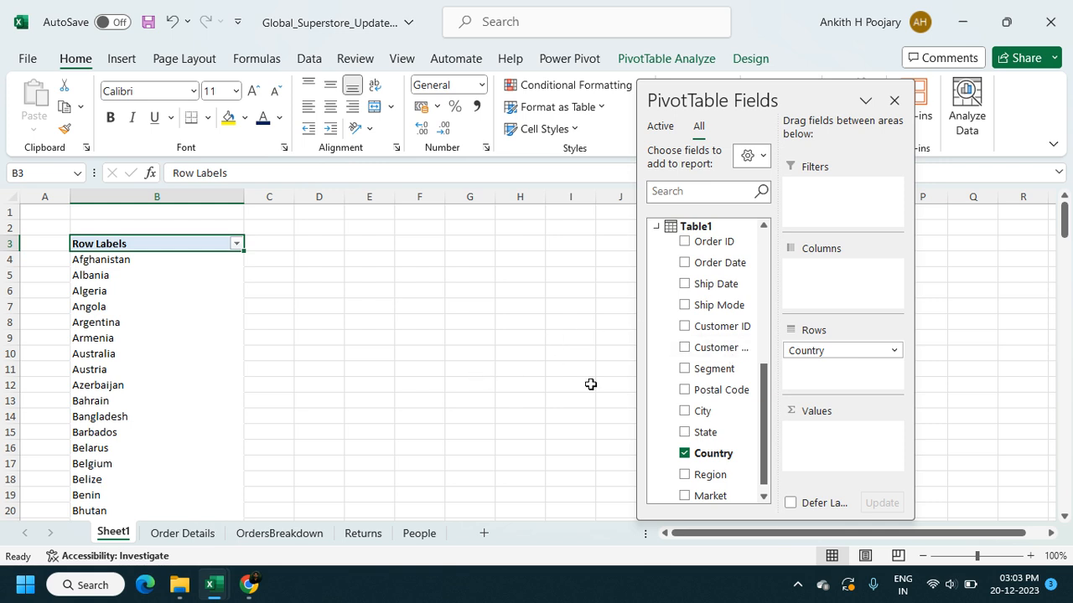
scroll(716, 327, up, 5)
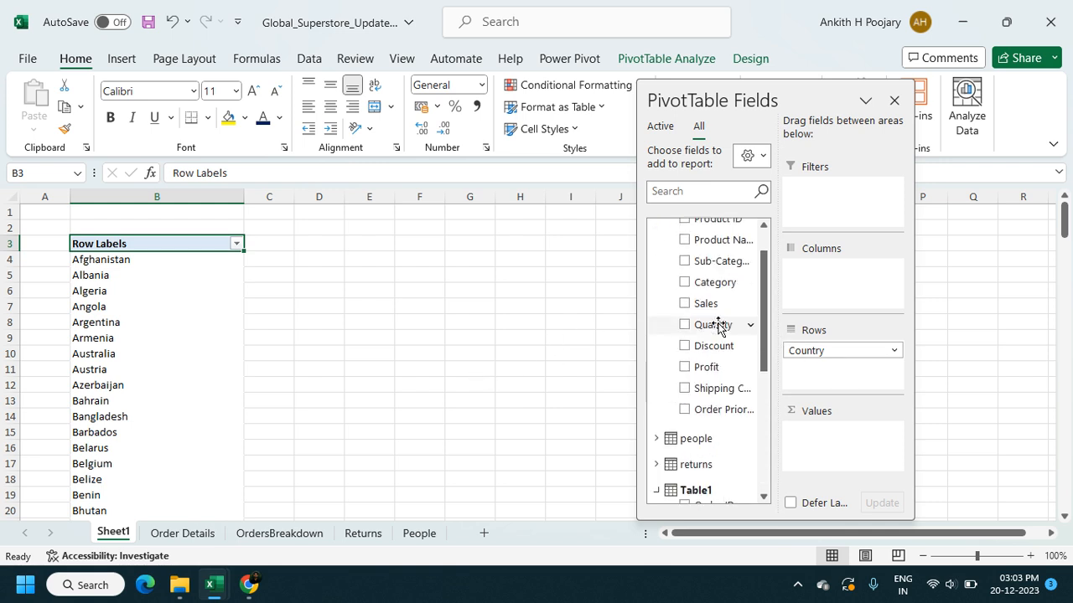
drag(706, 304, 817, 434)
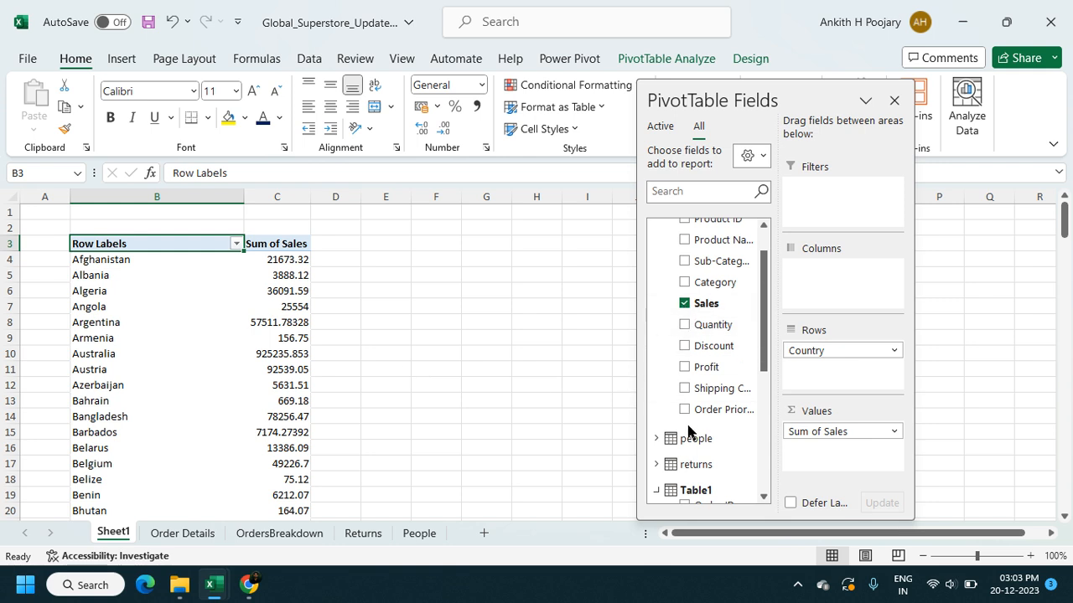
Replace Country with Region from Table1 in the PivotTable rows.
scroll(687, 429, down, 5)
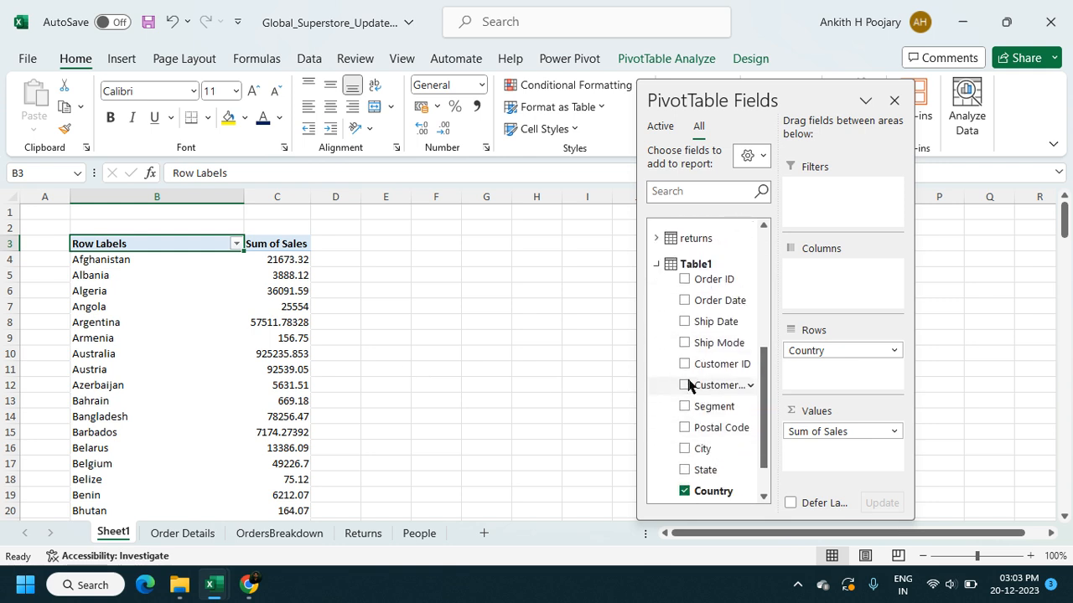
click(684, 453)
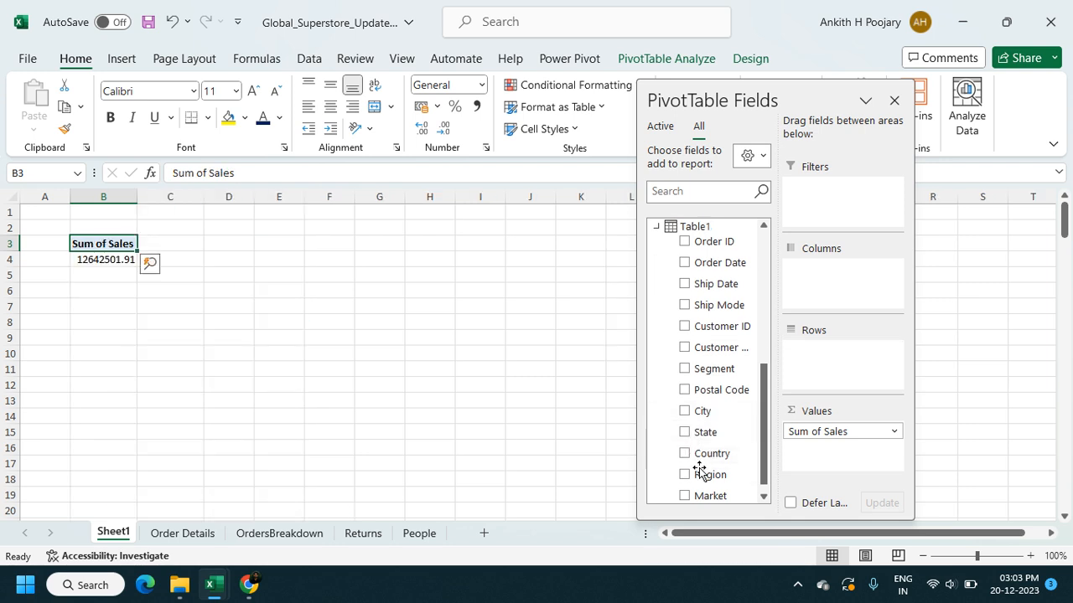
drag(704, 475, 839, 353)
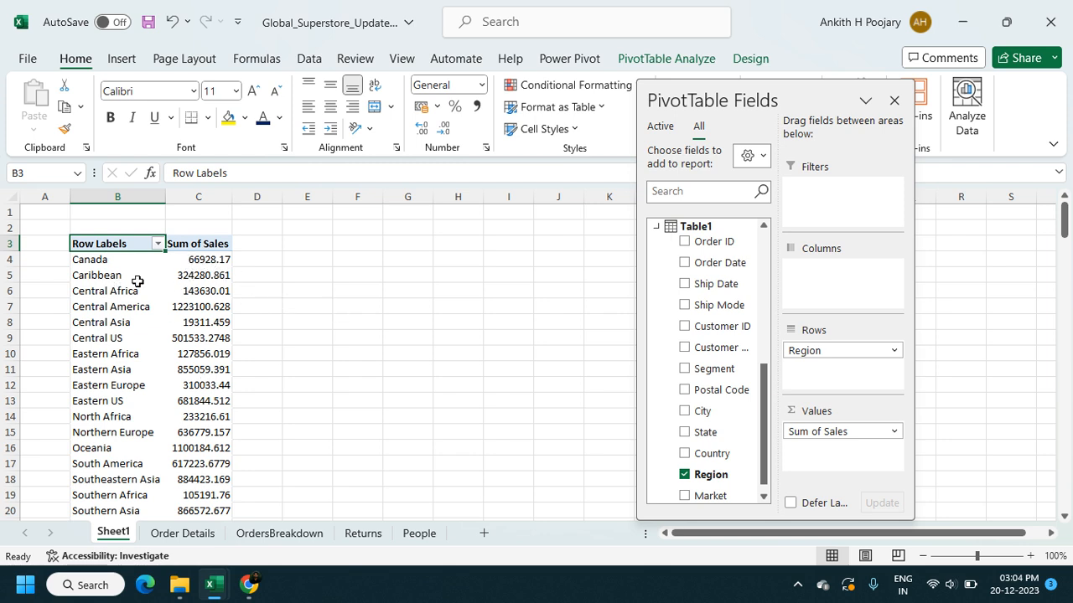
Add Profit from ordersBreakdown to the PivotTable values below Sum of Sales.
scroll(679, 380, up, 1)
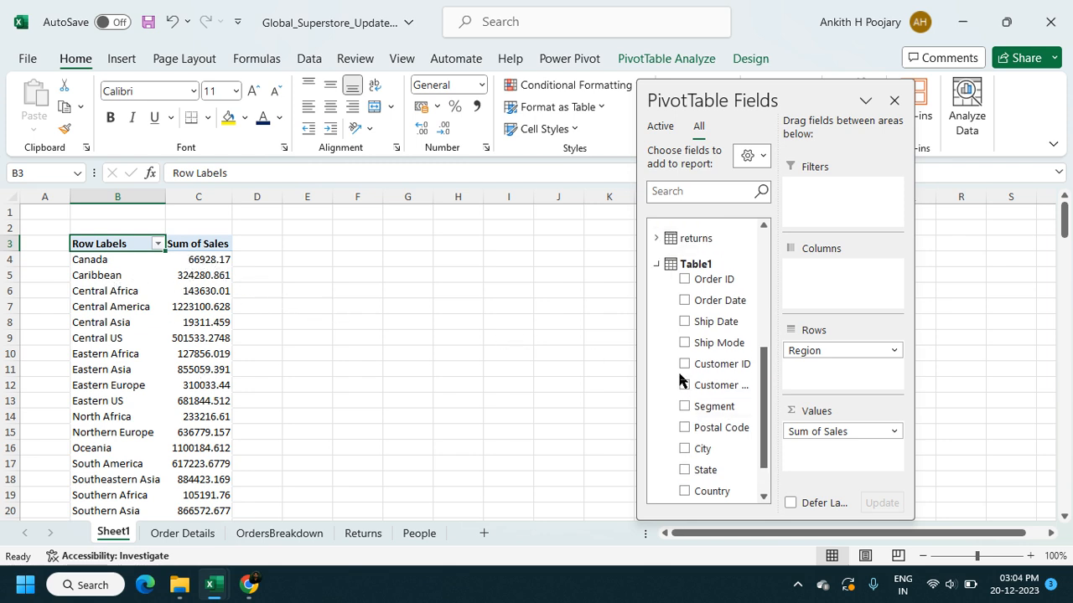
scroll(679, 379, up, 1)
scroll(720, 286, up, 2)
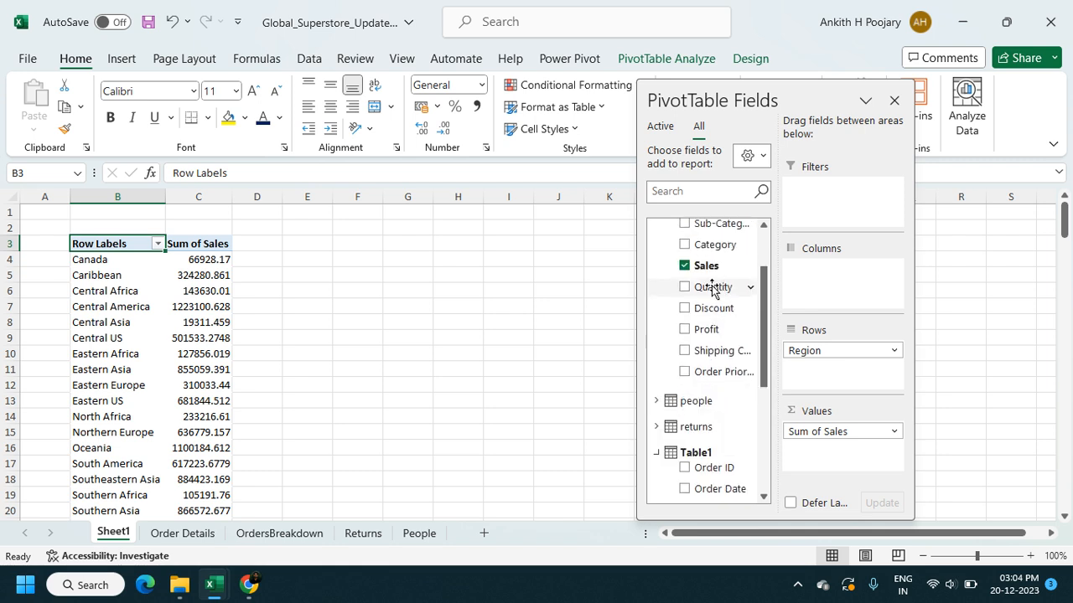
scroll(713, 288, up, 1)
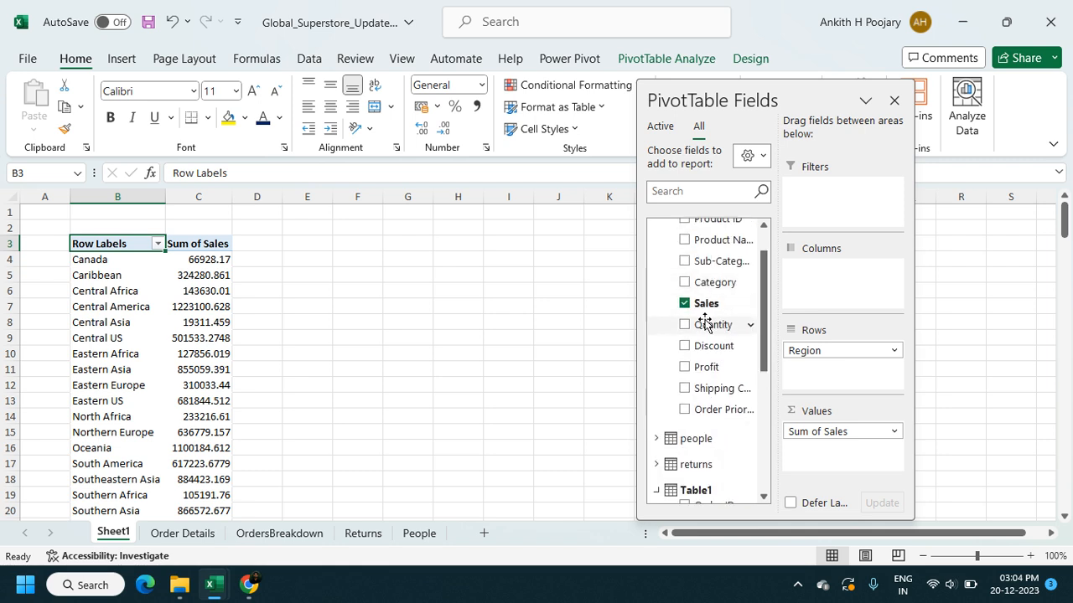
drag(711, 367, 826, 451)
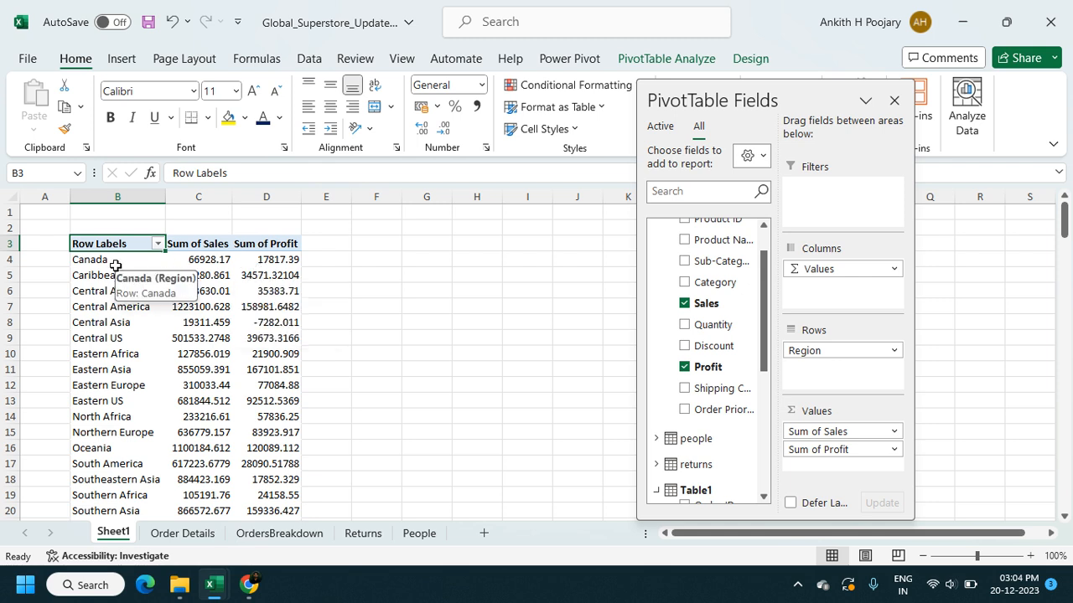
mouse_move(214, 307)
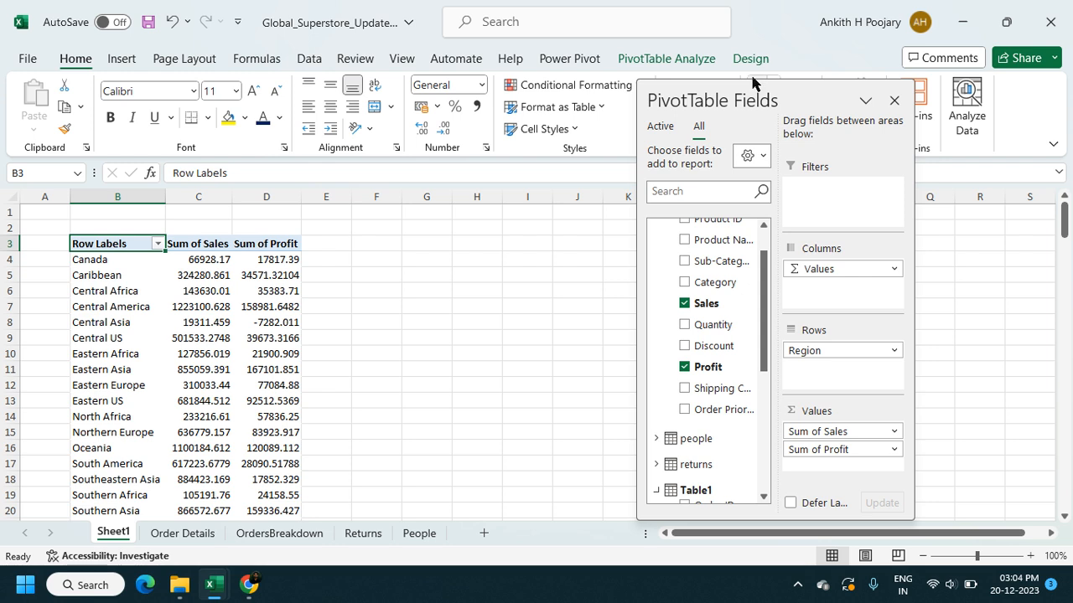
Make the PivotTable field list taller and wider so full field names fit, and browse the ordersBreakdown and Table1 fields.
drag(749, 84, 749, 46)
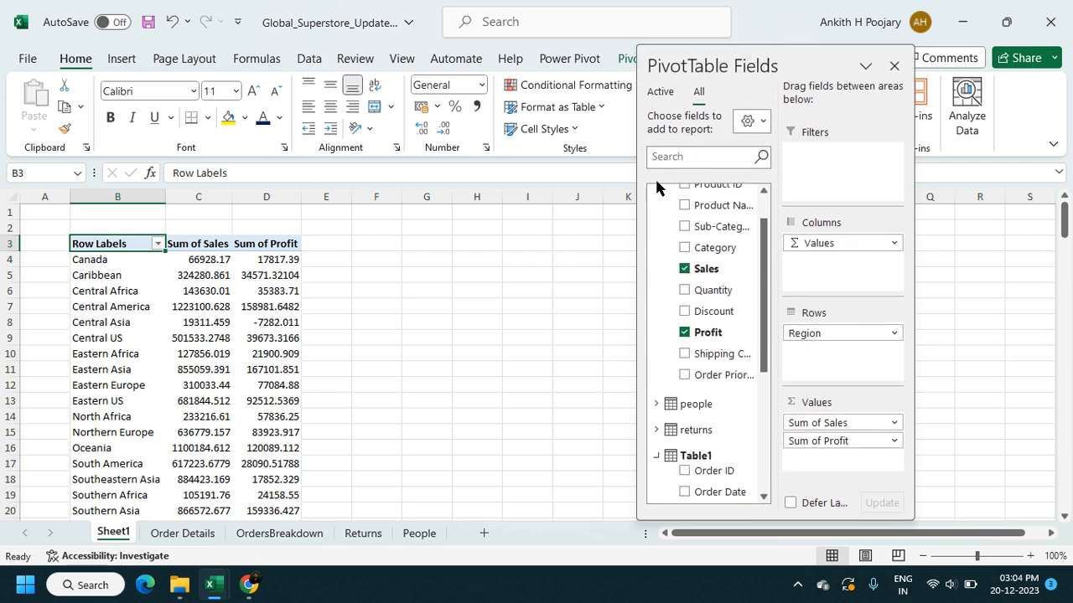
drag(634, 204, 569, 215)
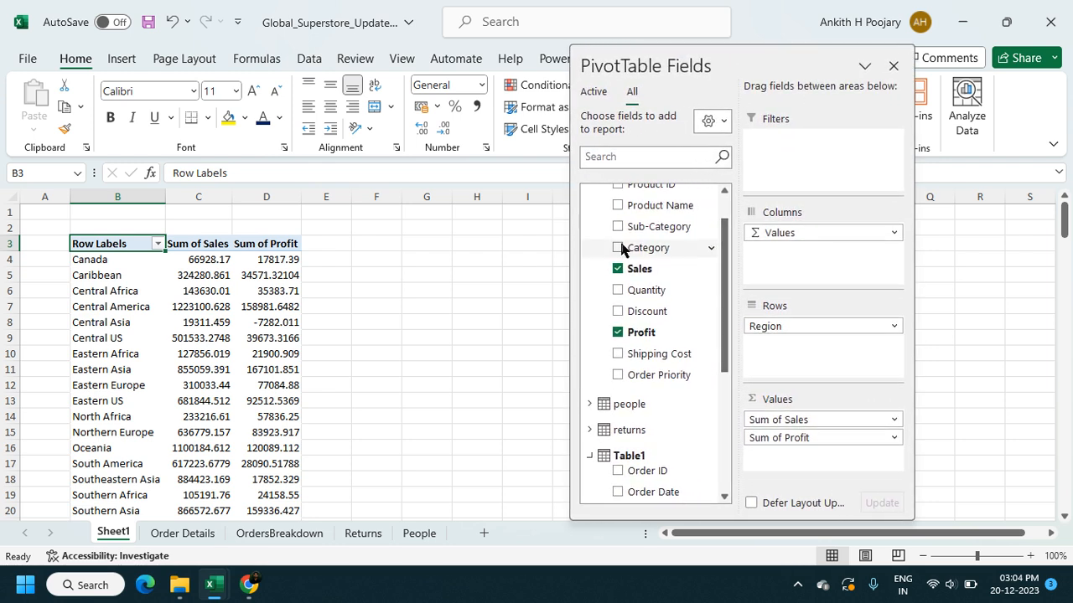
scroll(624, 268, down, 4)
scroll(632, 280, up, 1)
scroll(633, 280, up, 4)
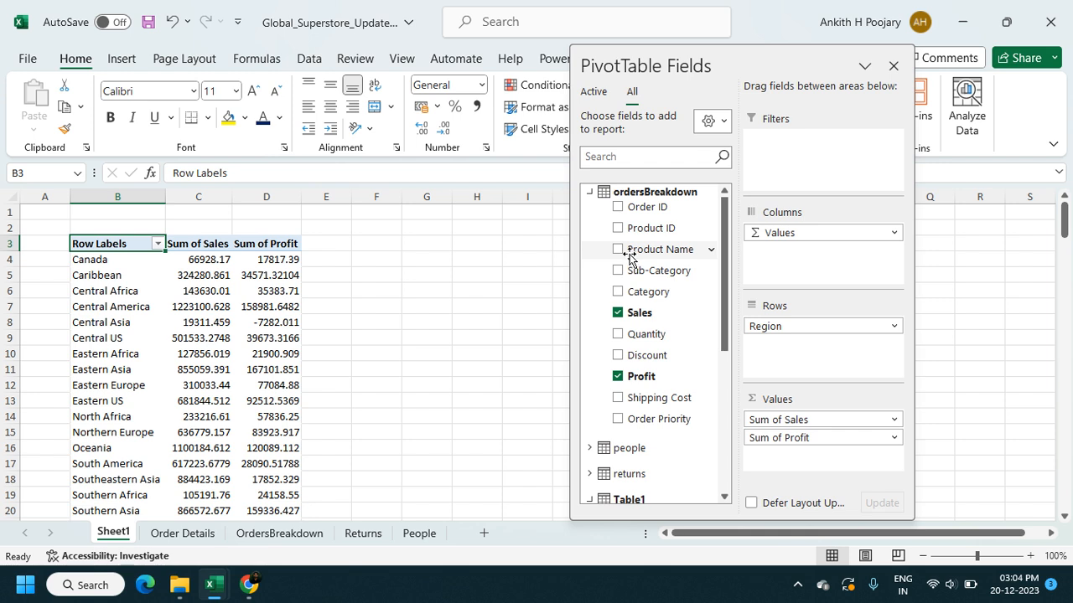
scroll(629, 259, down, 4)
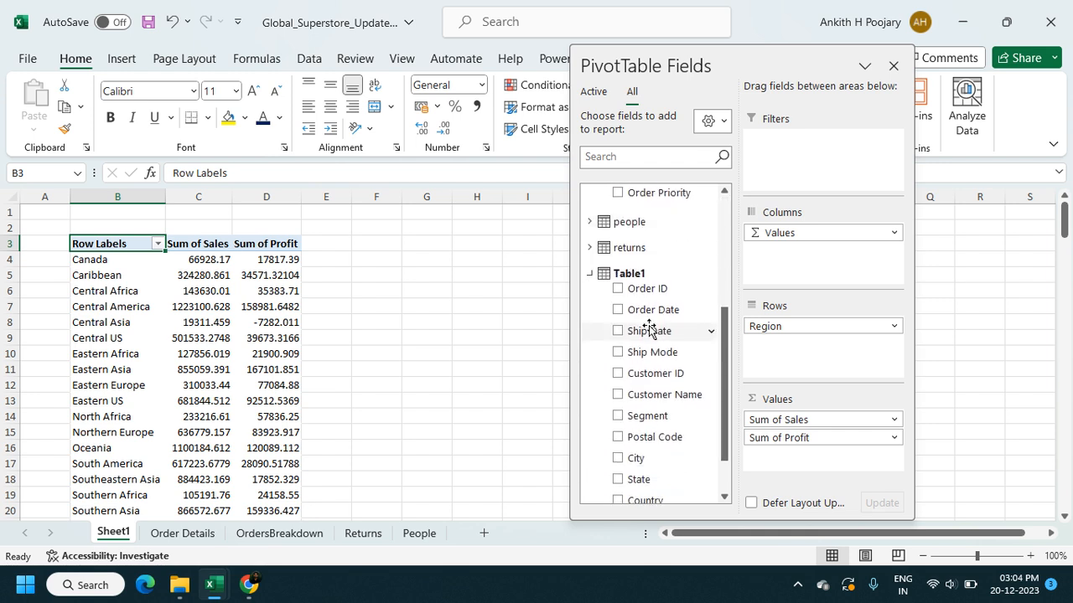